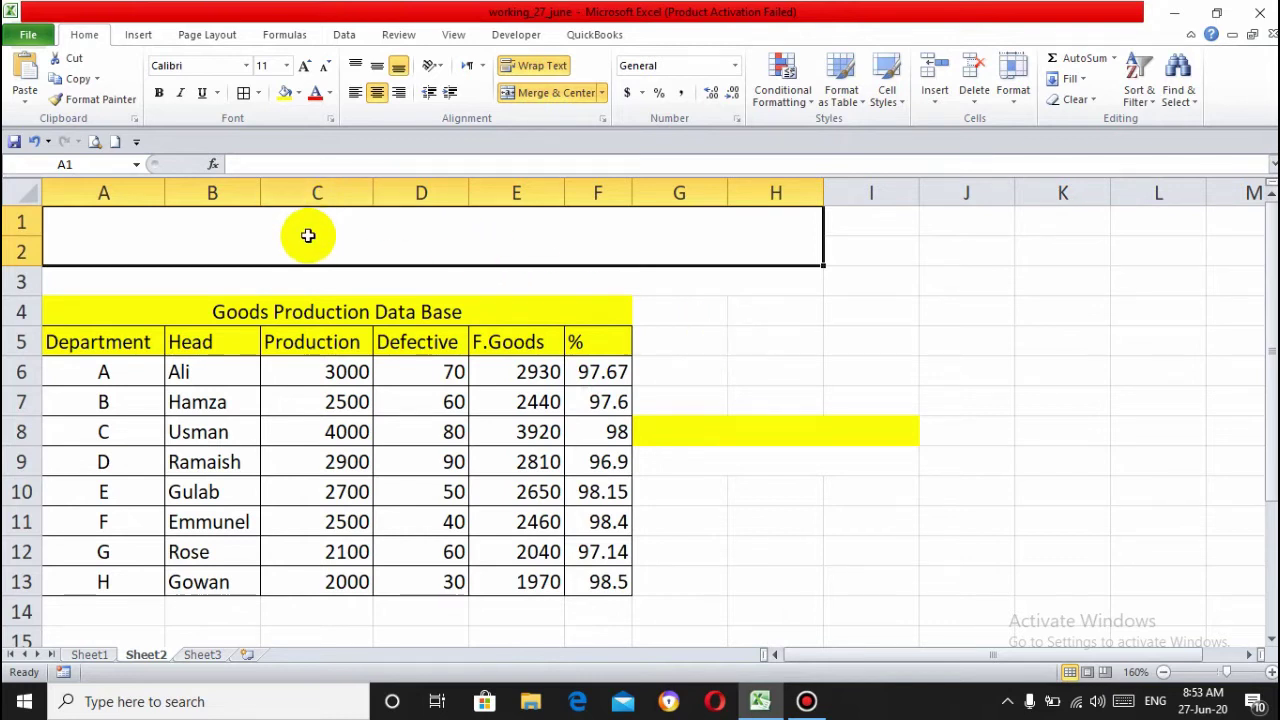
Begin a note in the merged cell A1 with the text "The Count Function :"
type("The C")
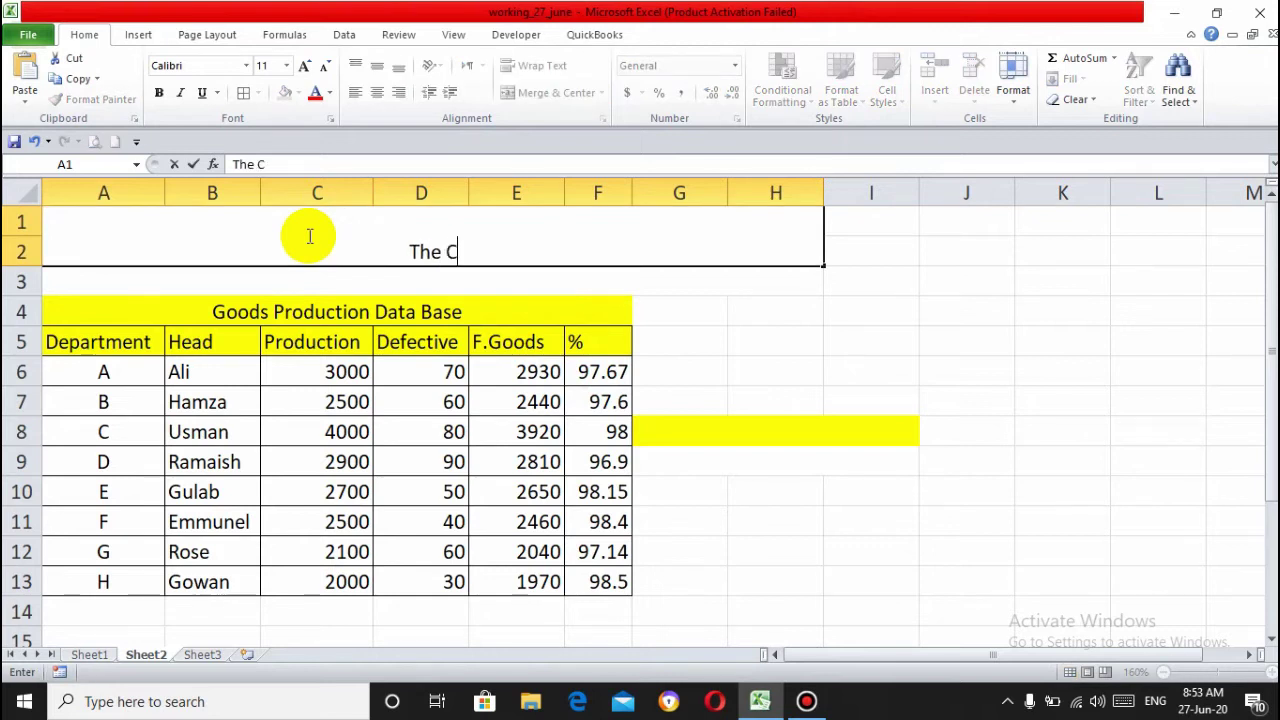
type("ount ")
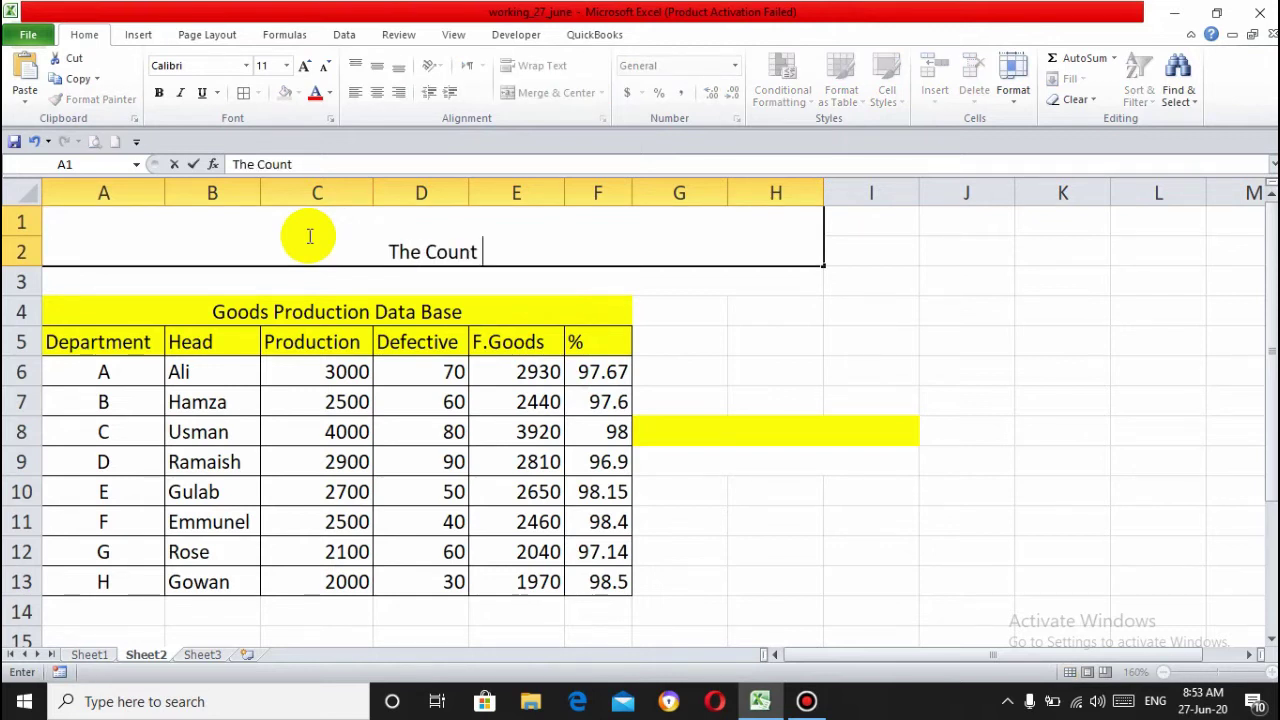
type("Fucn")
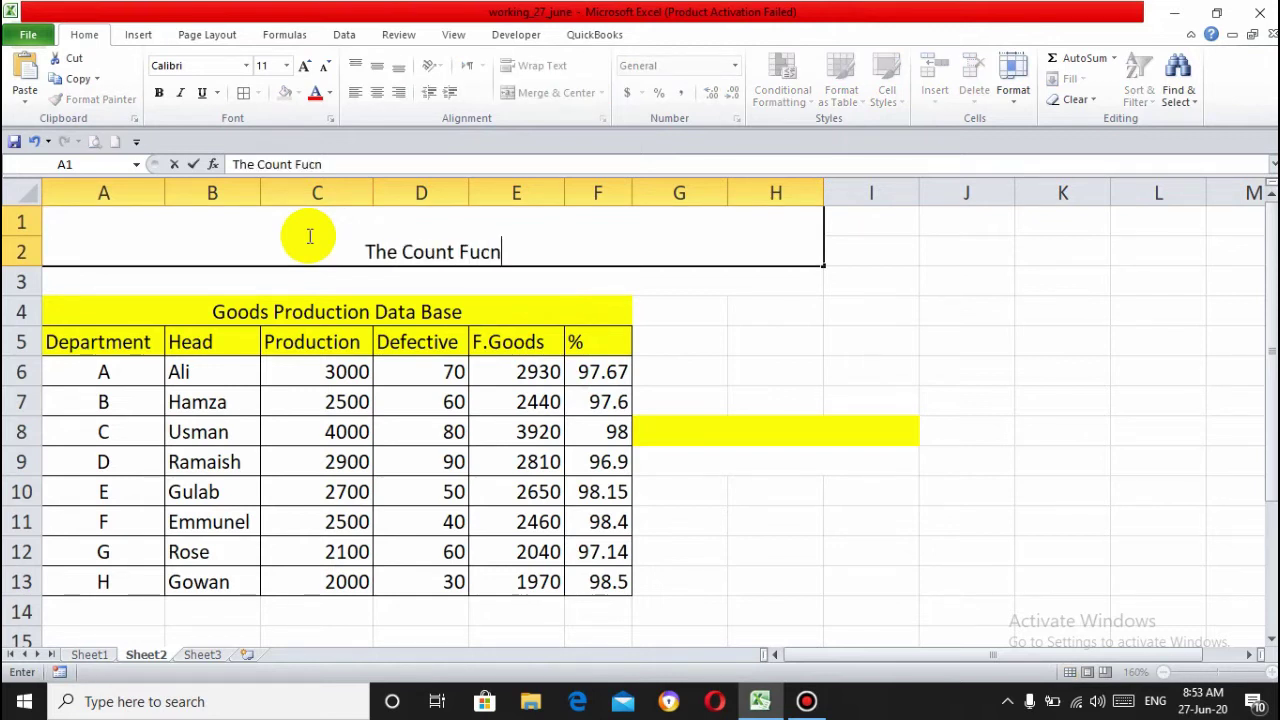
key("BackSpace")
key("BackSpace")
type("nction")
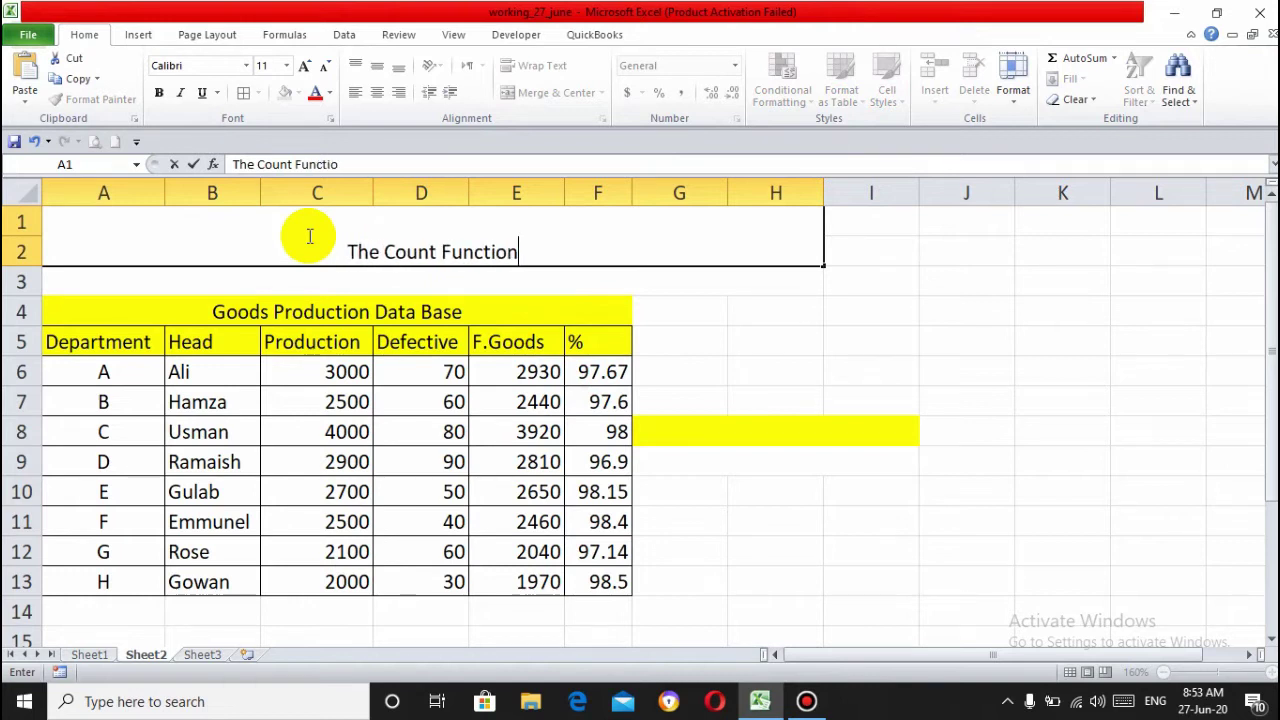
type(" :")
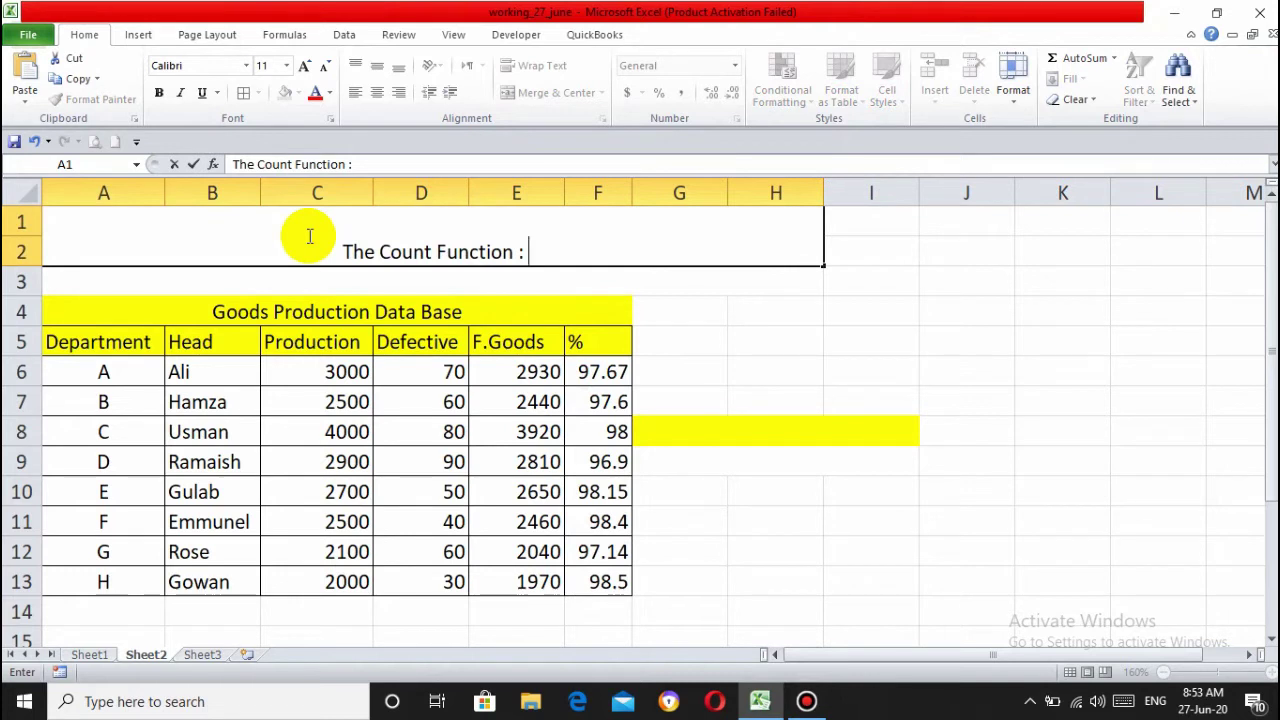
Continue the A1 note with "counts only the numeric values that appear in the list of arguments ."
type(" co")
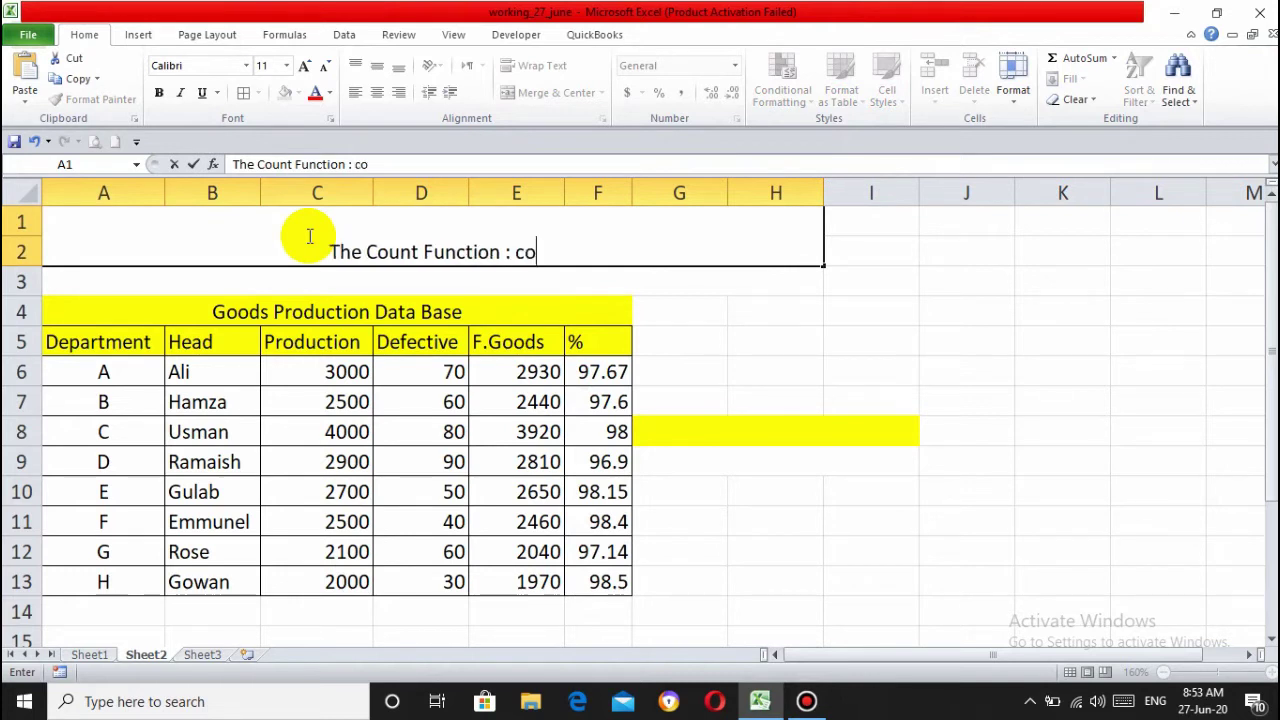
type("unts only")
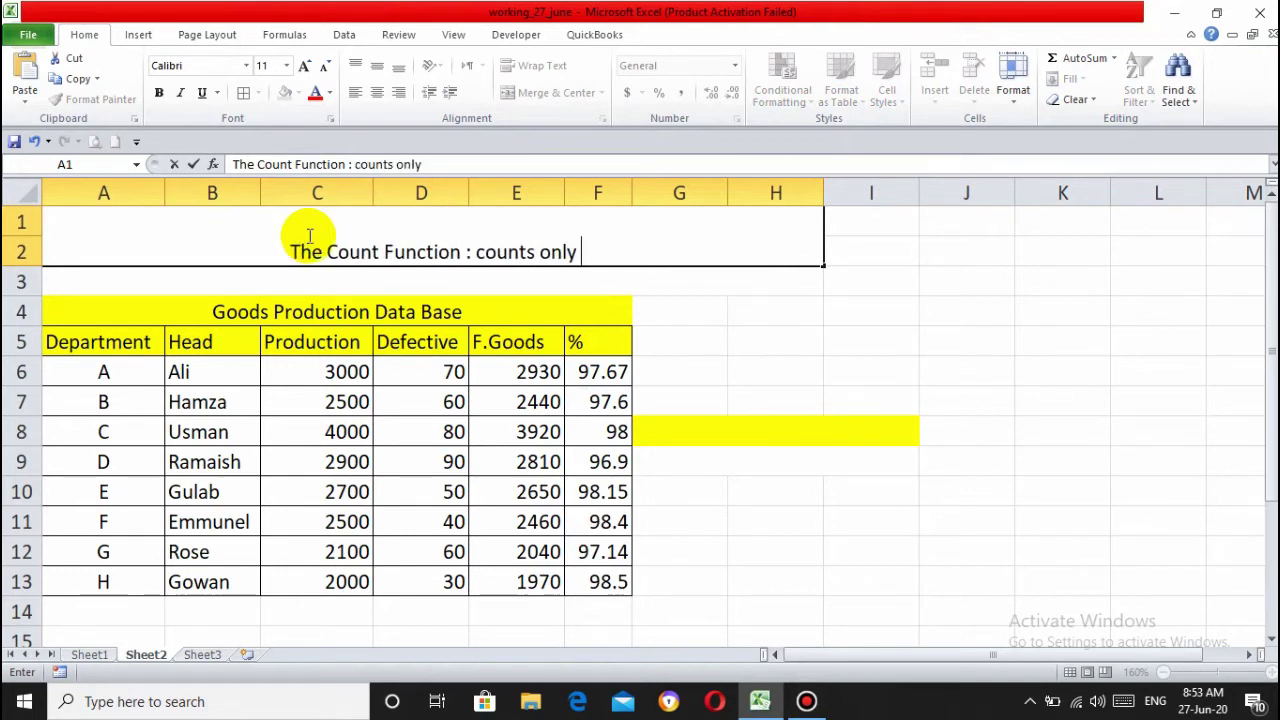
type(" the")
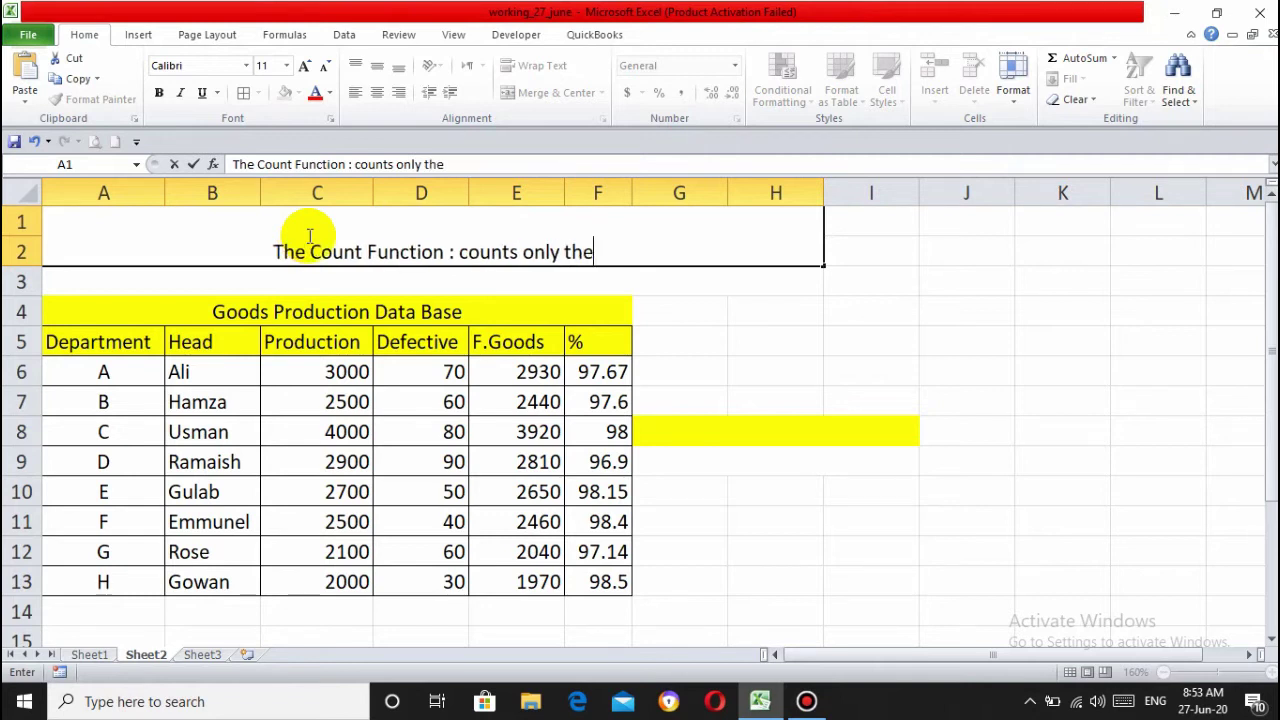
type(" numb")
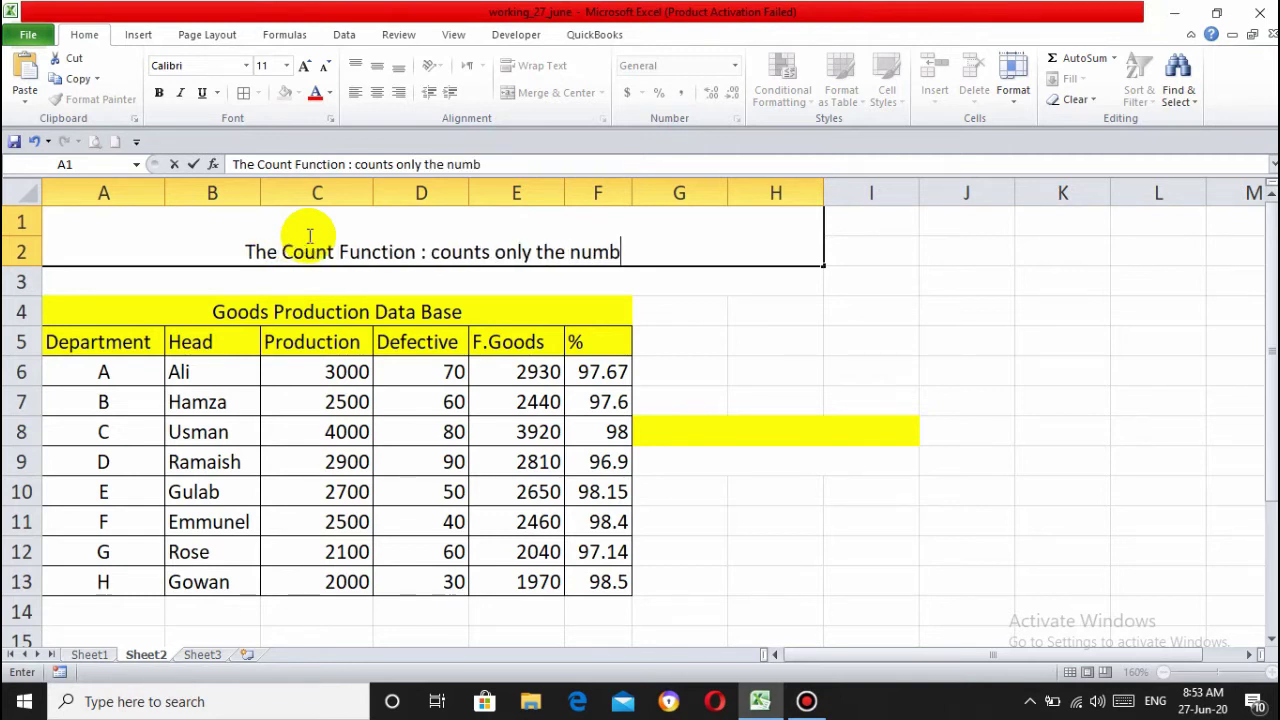
key("BackSpace")
type("eric v")
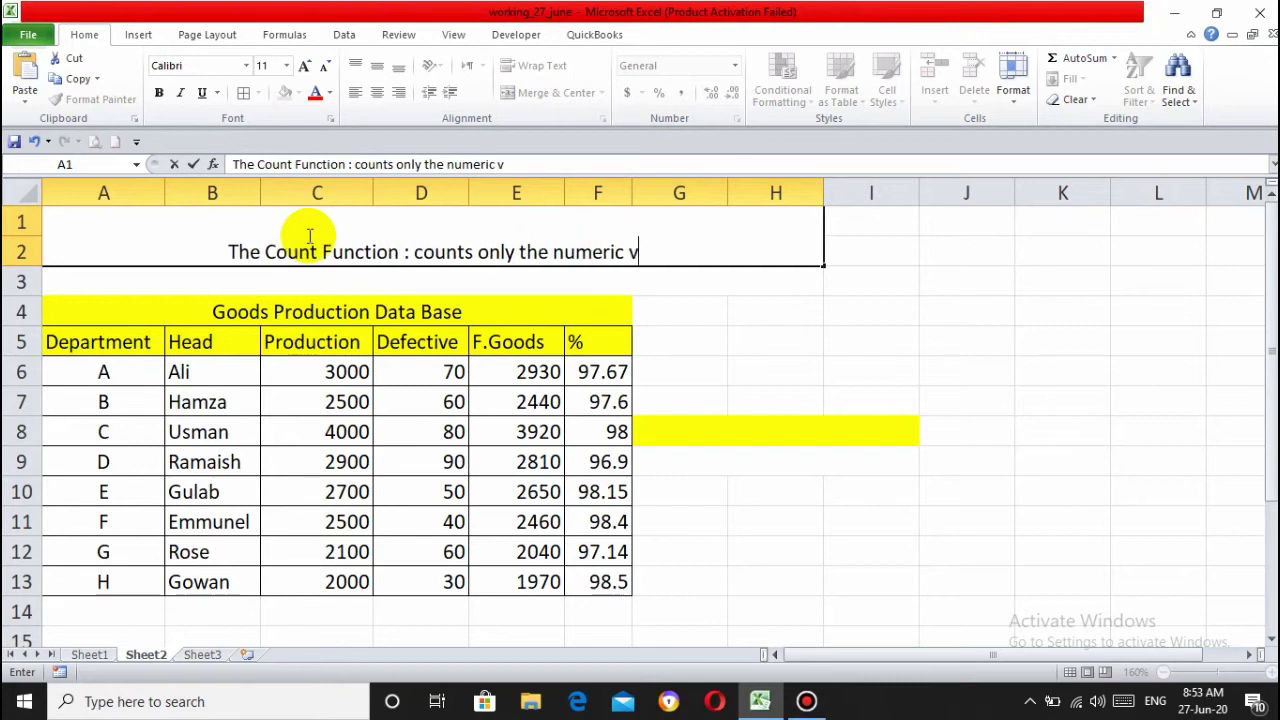
type("alues")
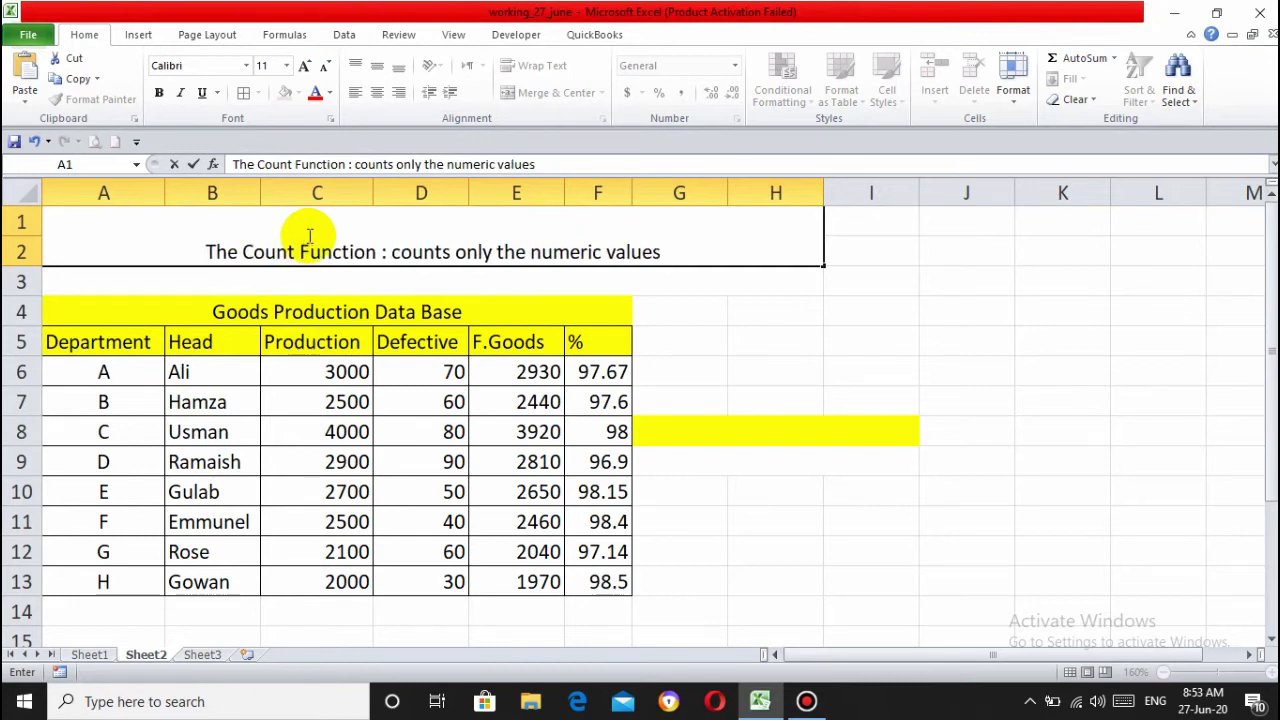
type(" that ")
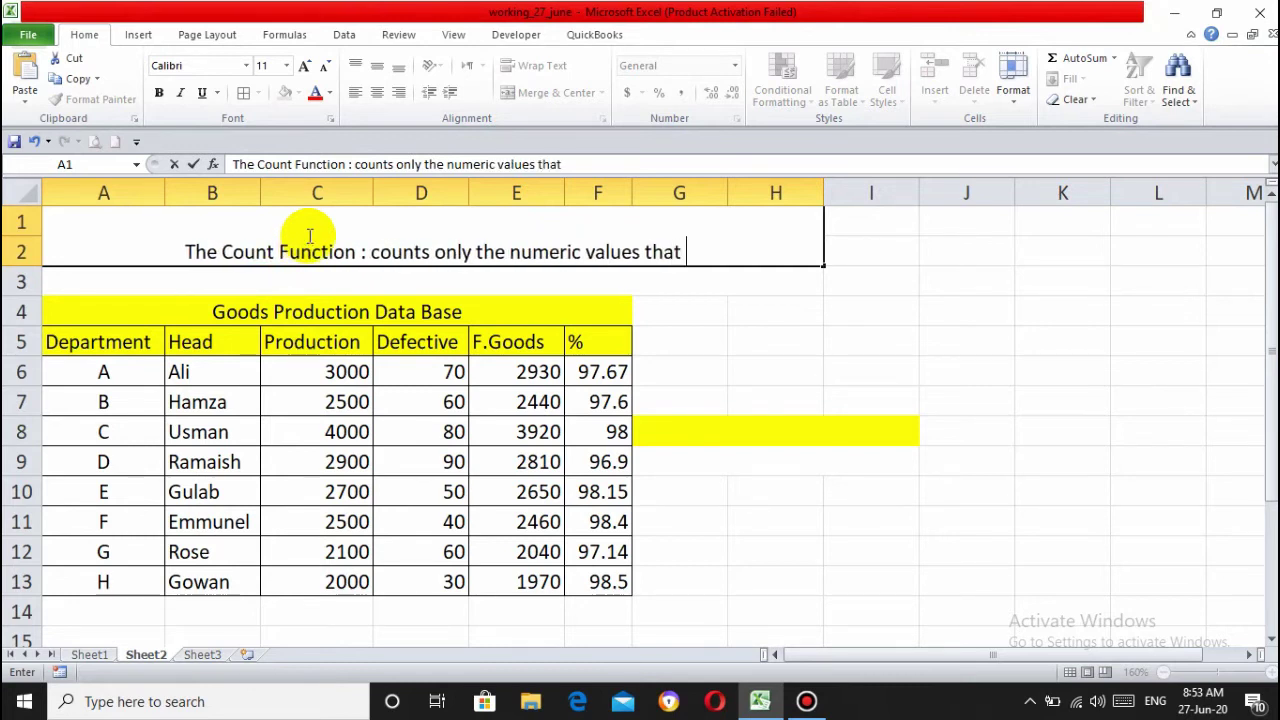
type("appear in h")
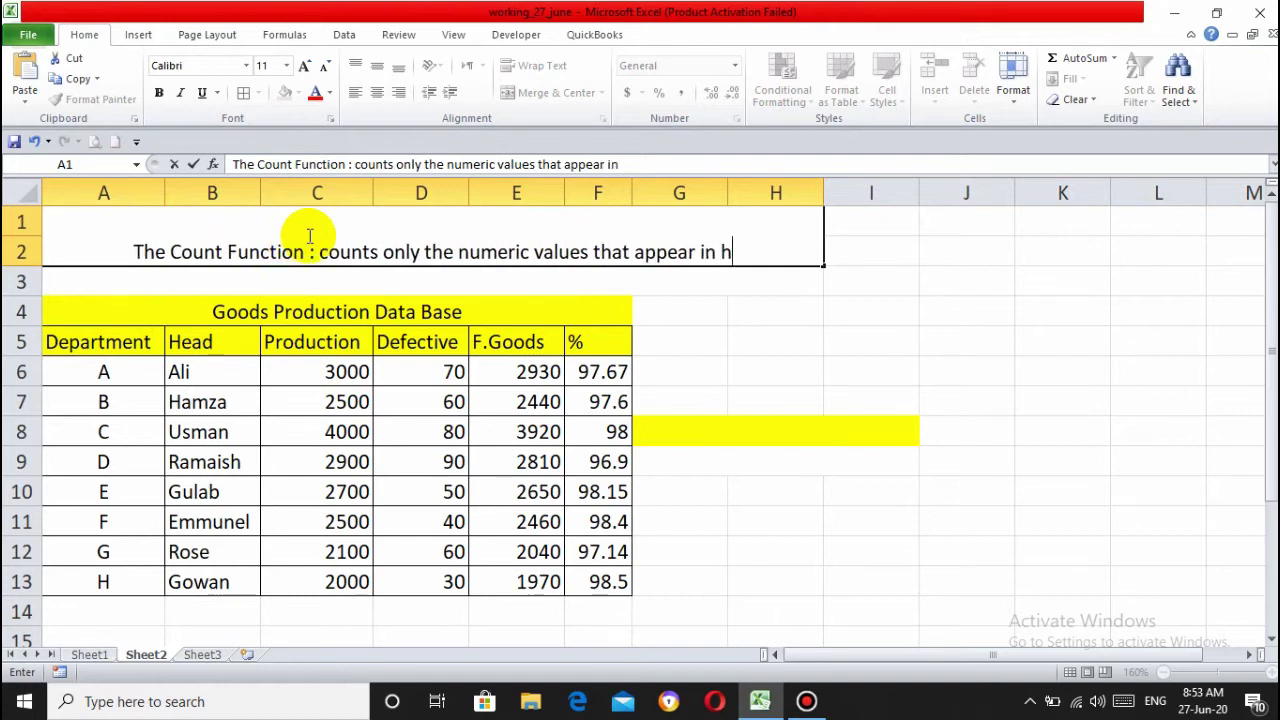
key("BackSpace")
type("the list ")
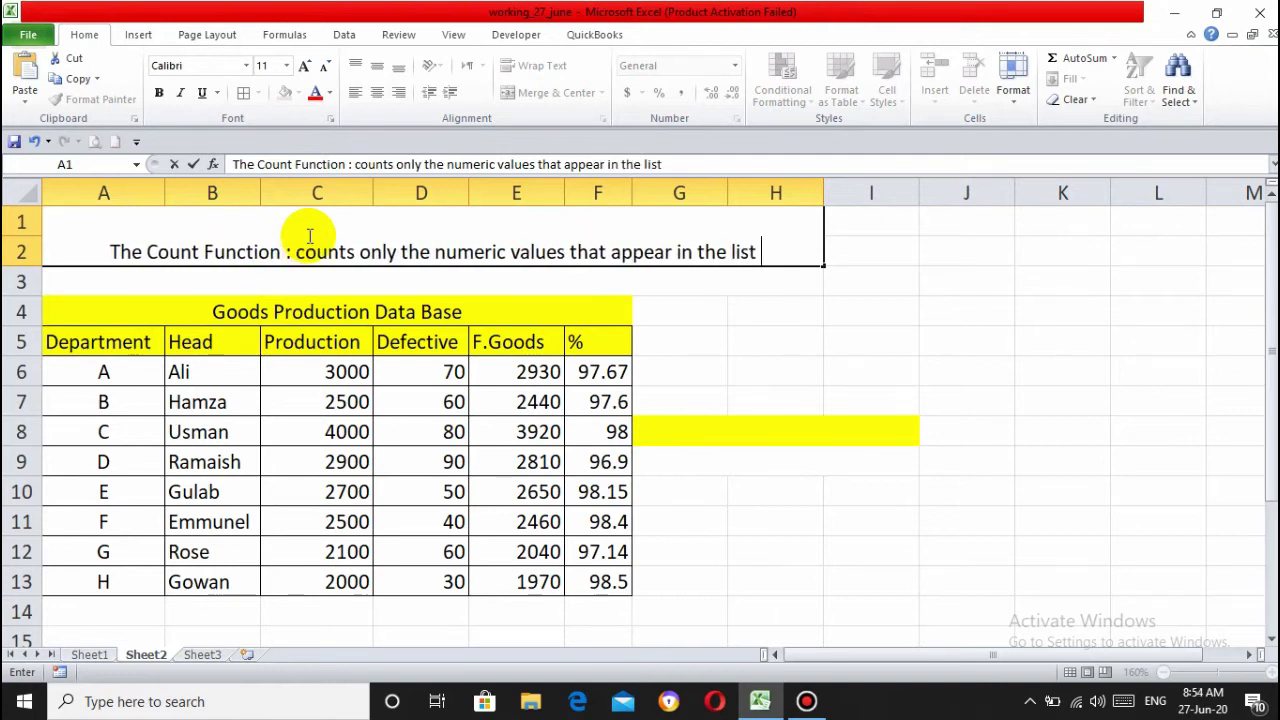
type("of argumen")
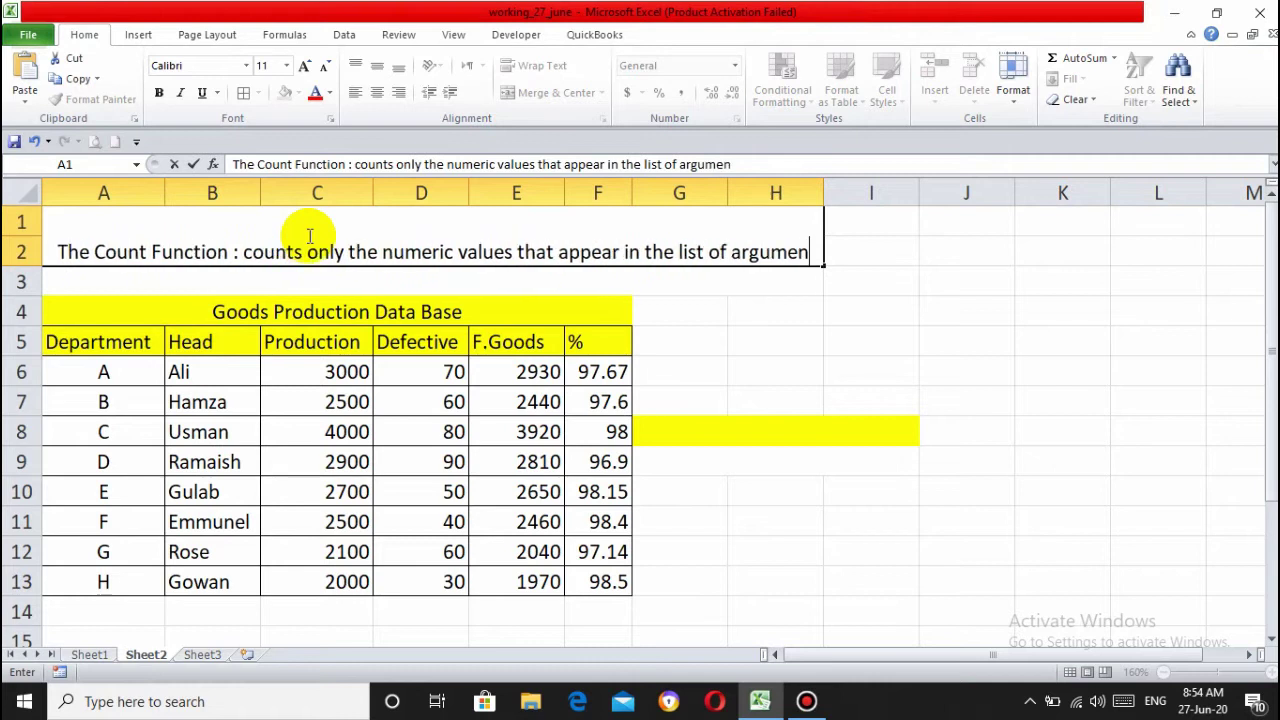
type("ts . T")
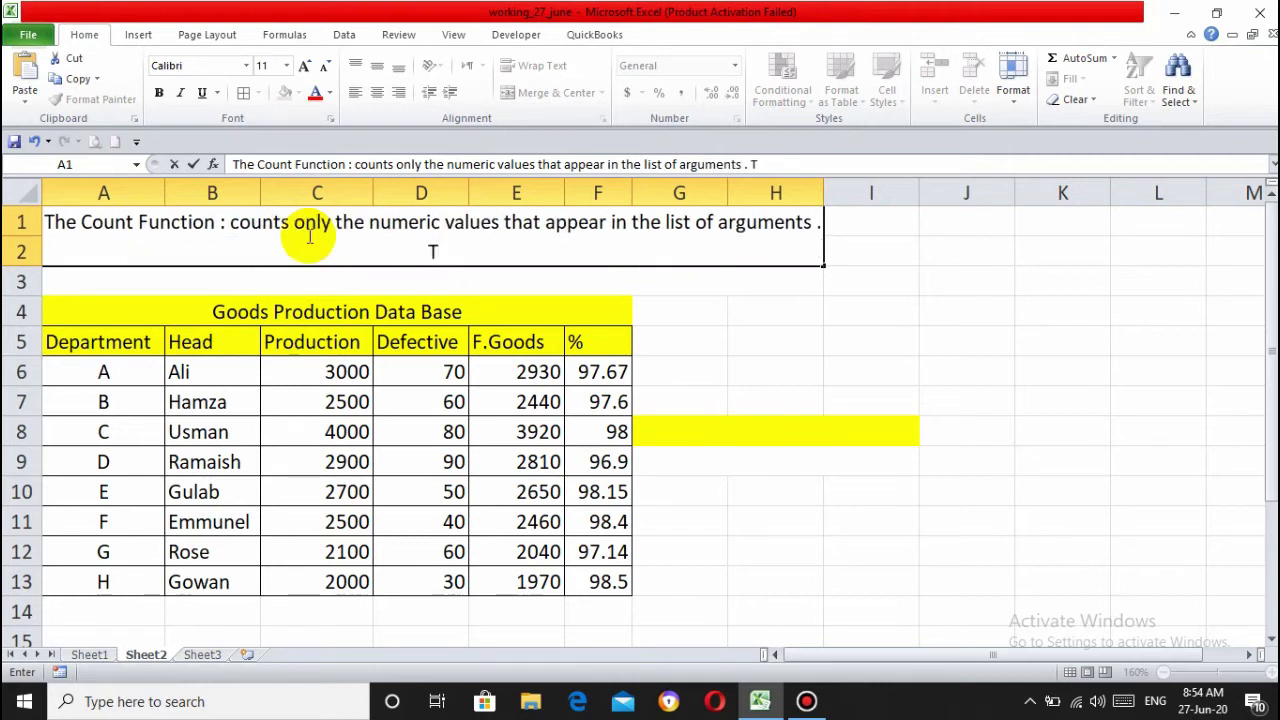
Start the second sentence of the A1 note with "Text Values,"
type("es")
key("BackSpace")
type("xt, Values")
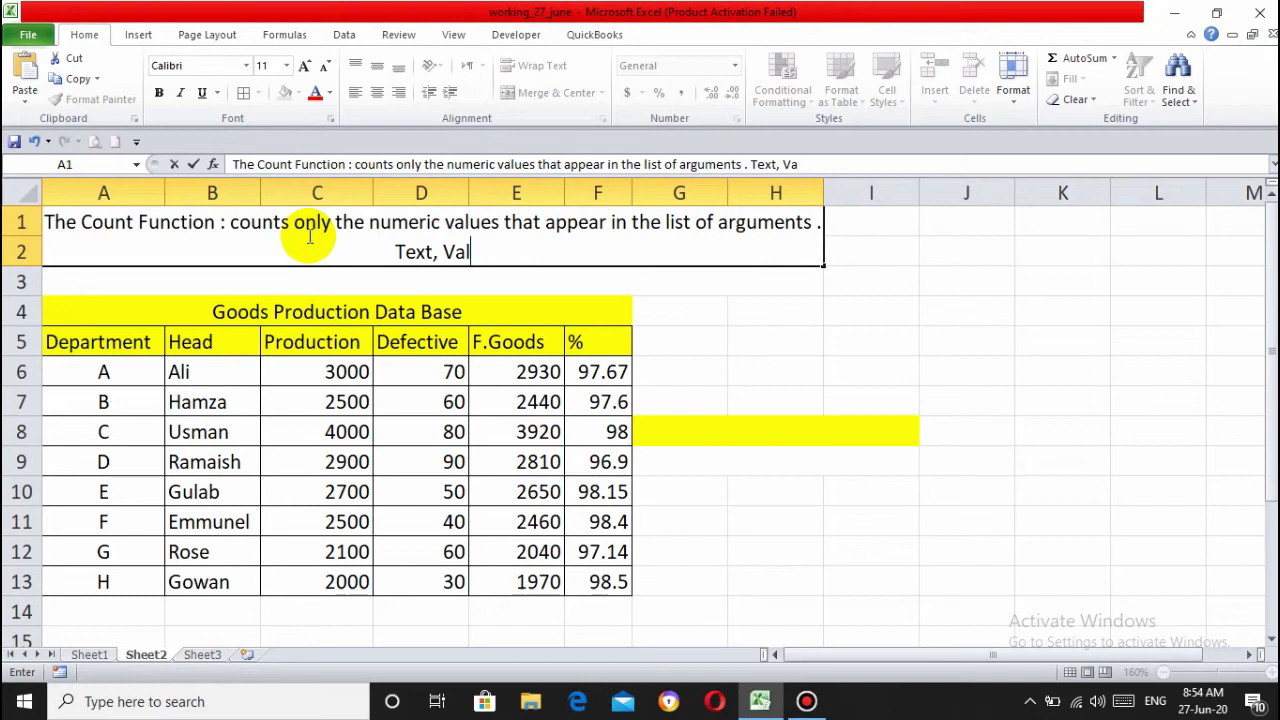
key("BackSpace")
key("BackSpace")
key("BackSpace")
key("BackSpace")
key("BackSpace")
key("BackSpace")
key("BackSpace")
key("BackSpace")
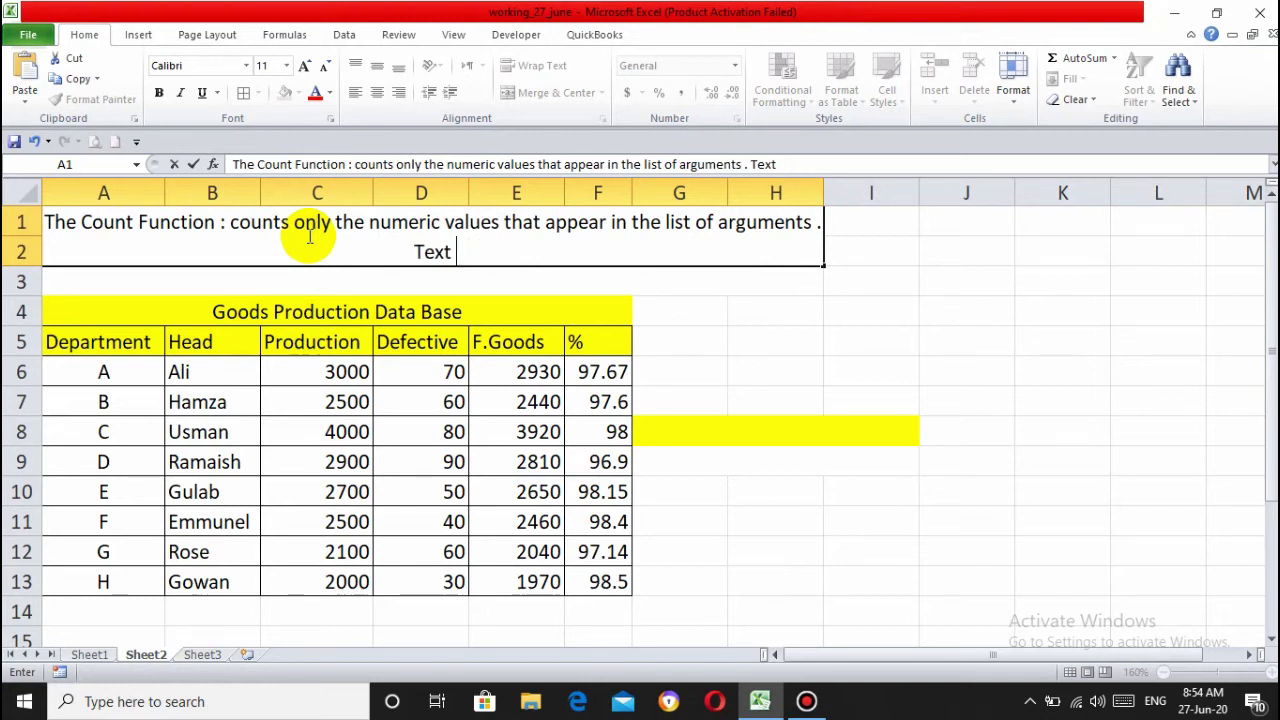
type("Values, ")
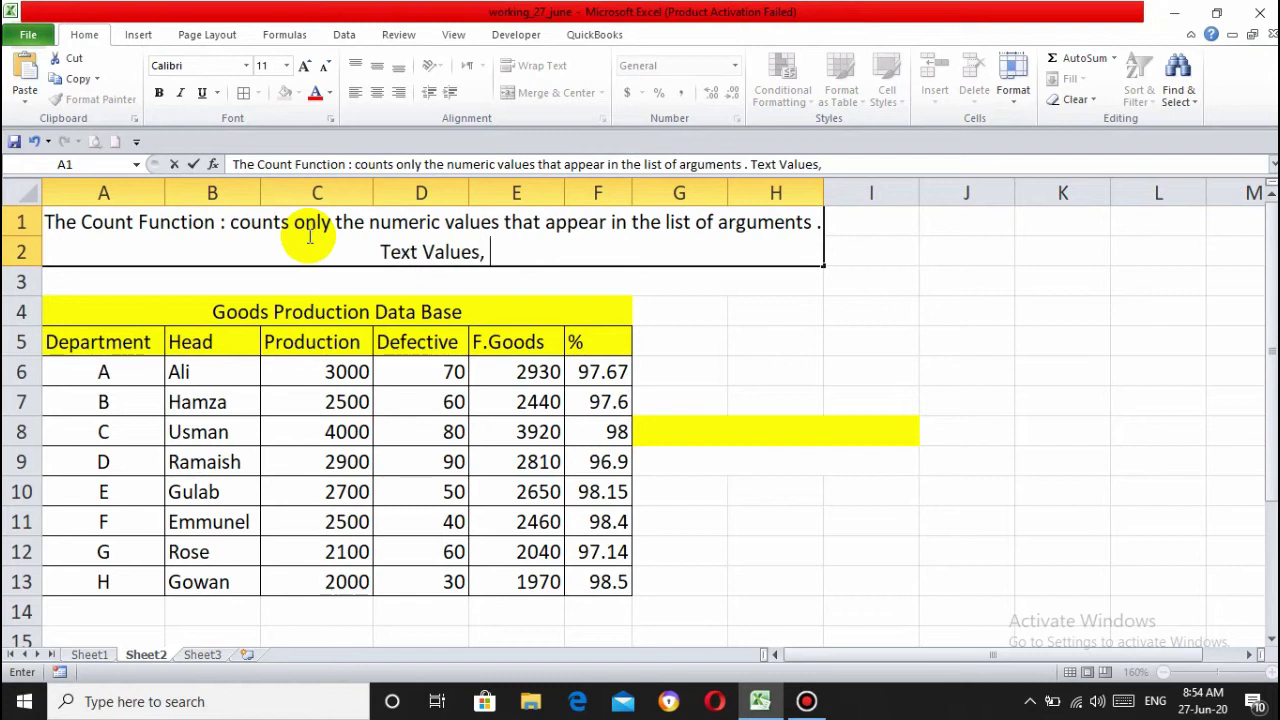
Complete the A1 note with "Dates, logical values, and errors are ignored." and commit the entry
type("Daes")
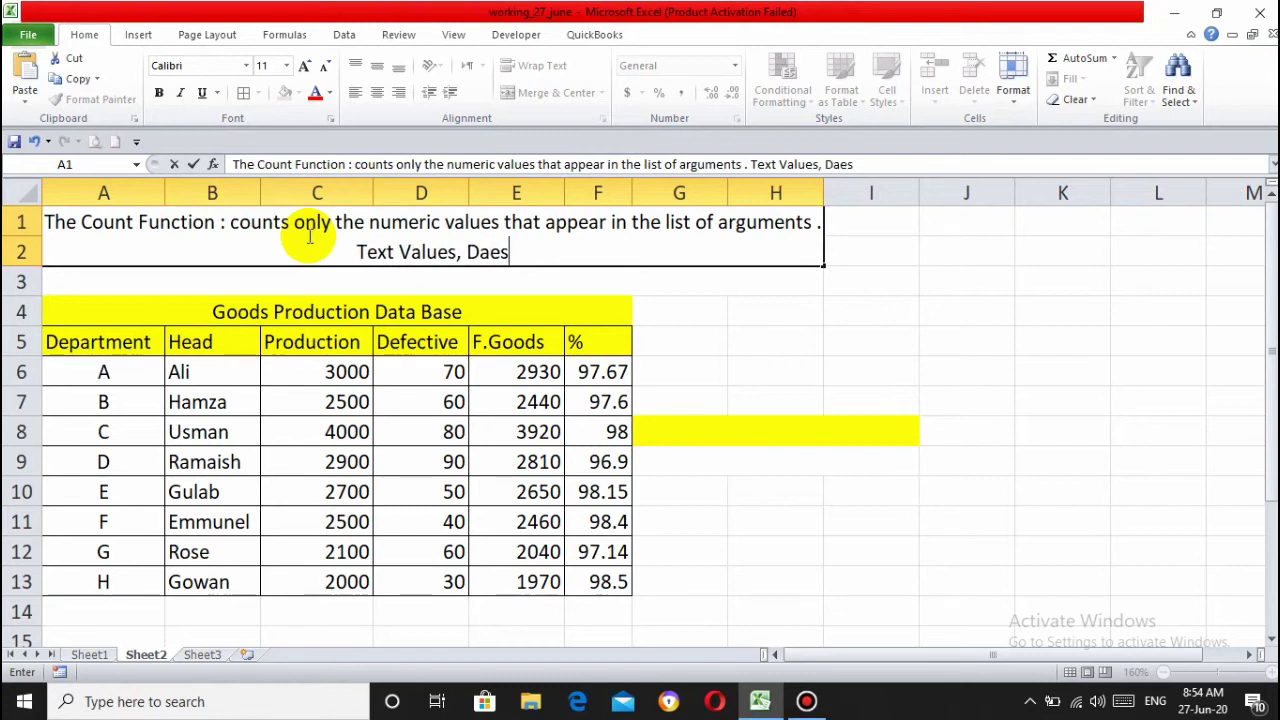
key("BackSpace")
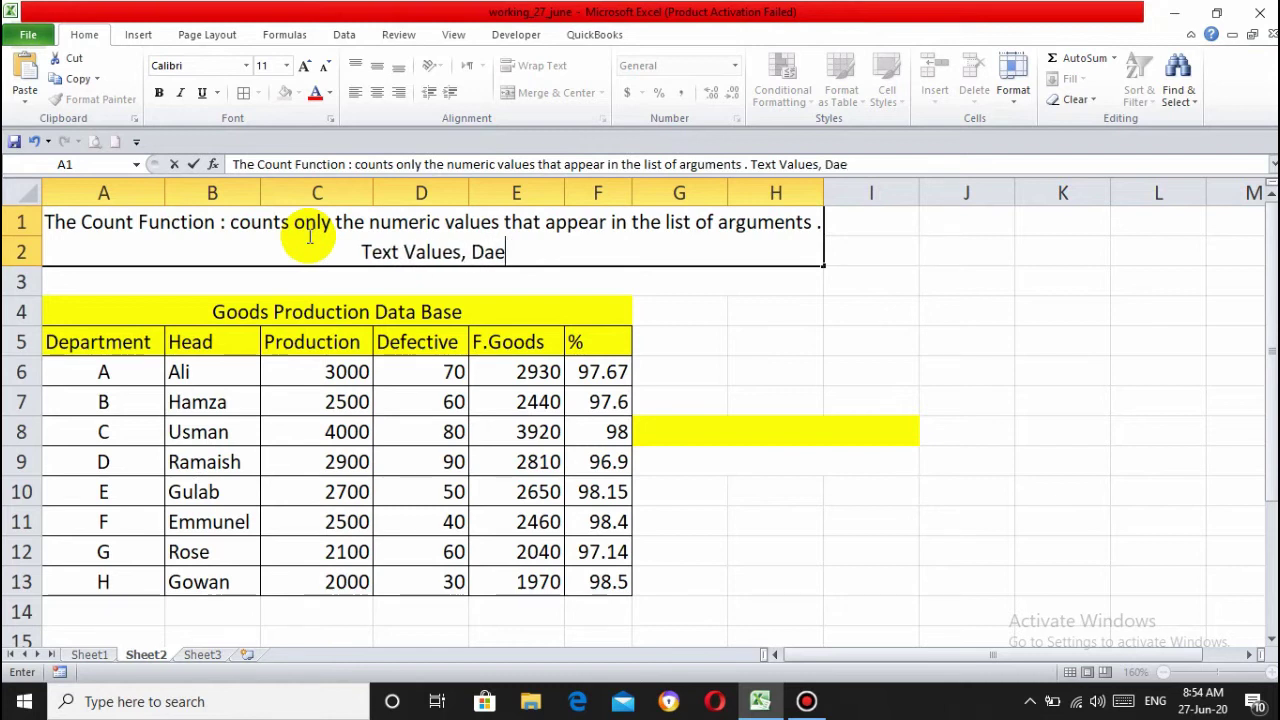
key("BackSpace")
type("tes, l")
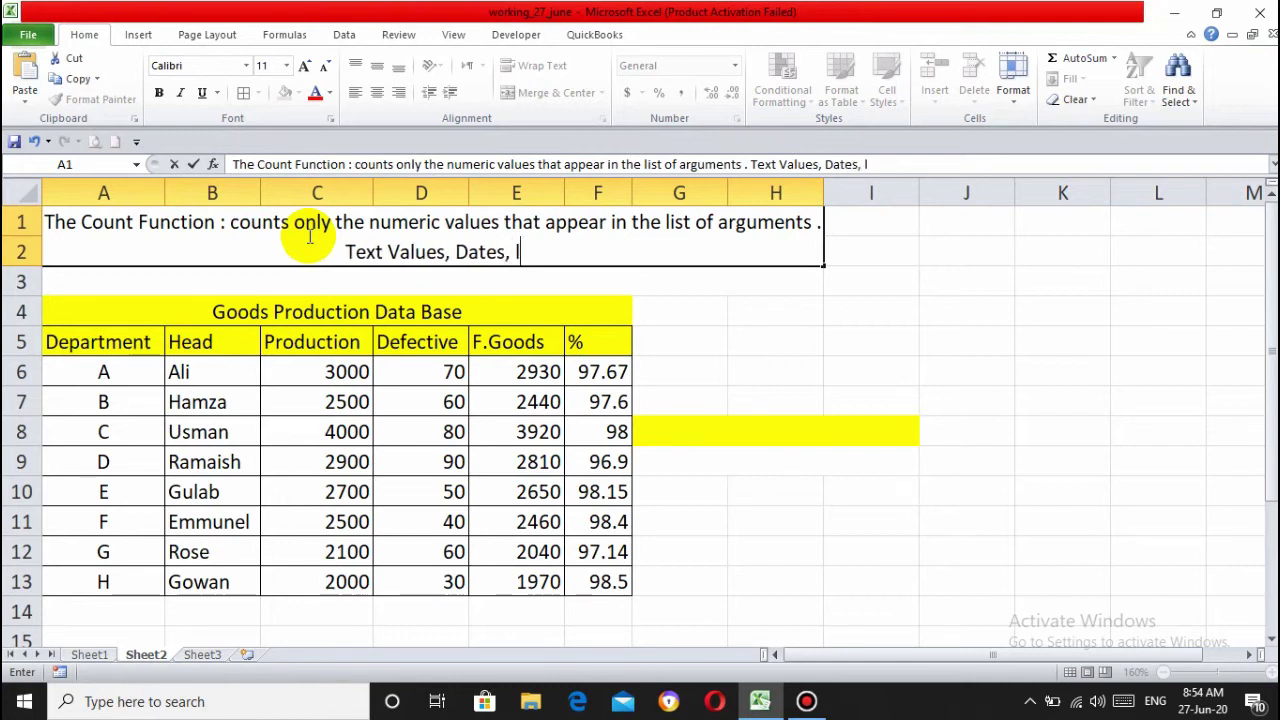
type("ogical ")
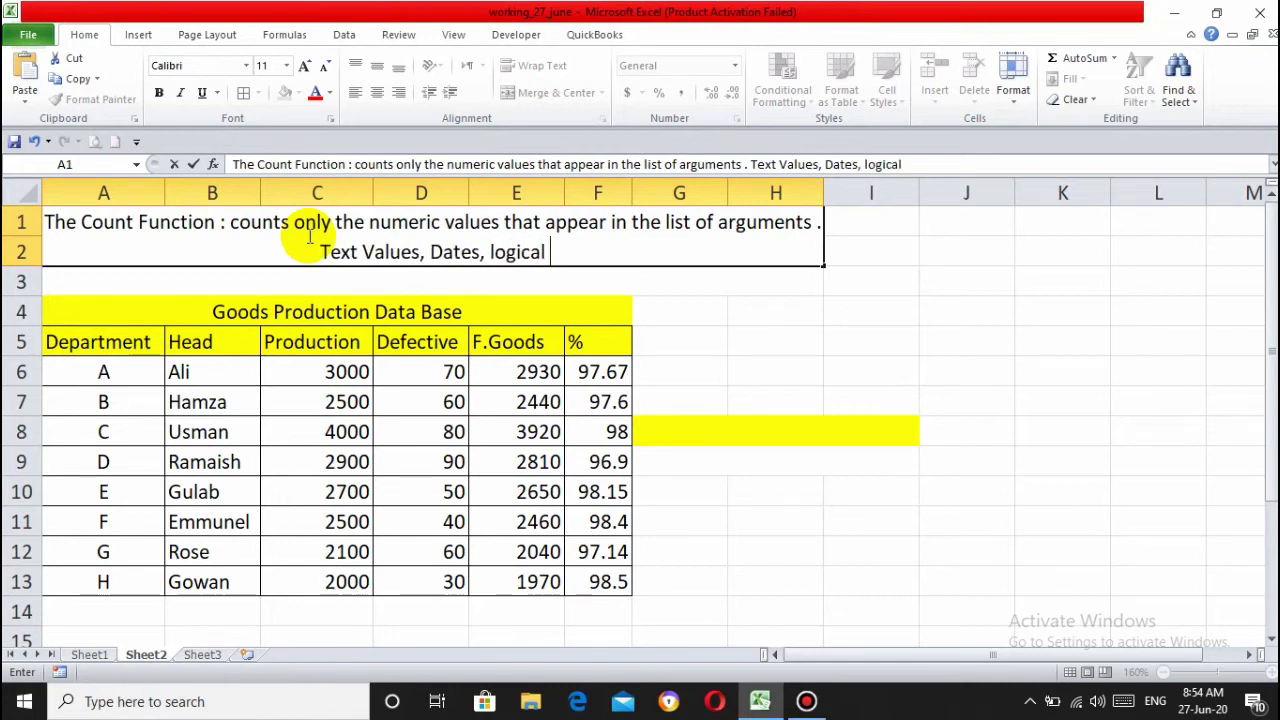
type("values, ")
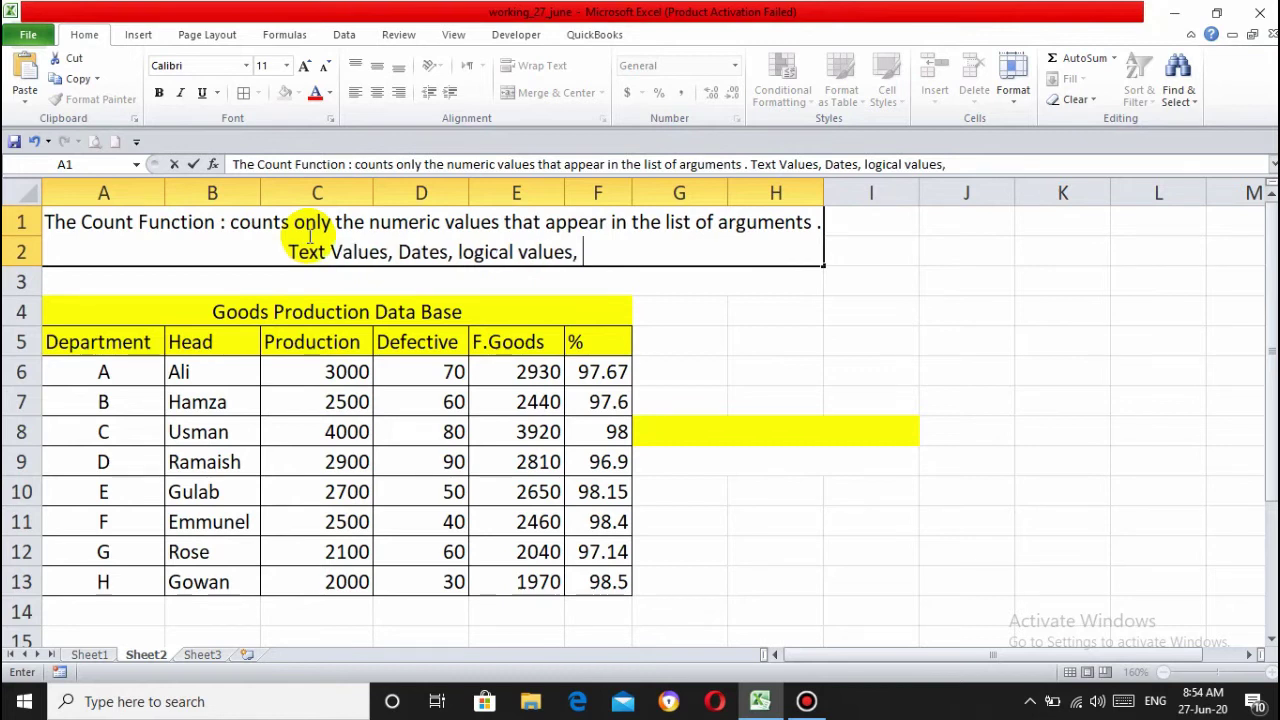
type("and")
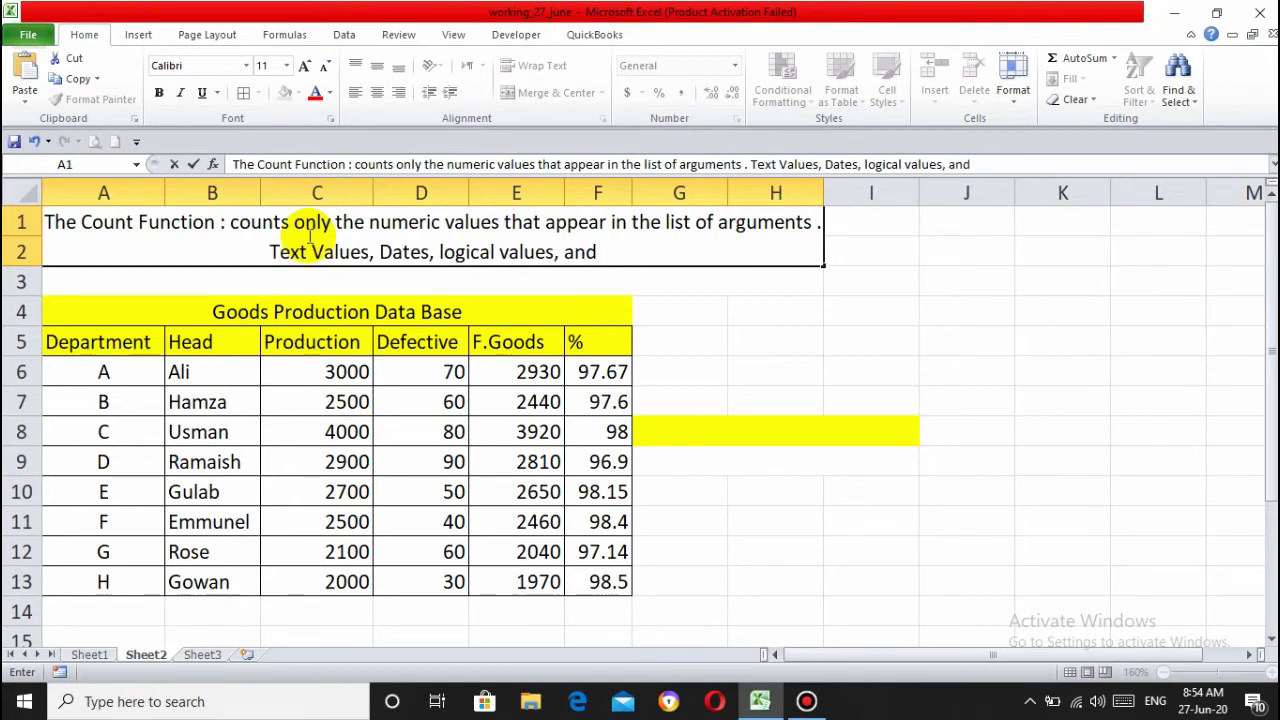
type(" errors")
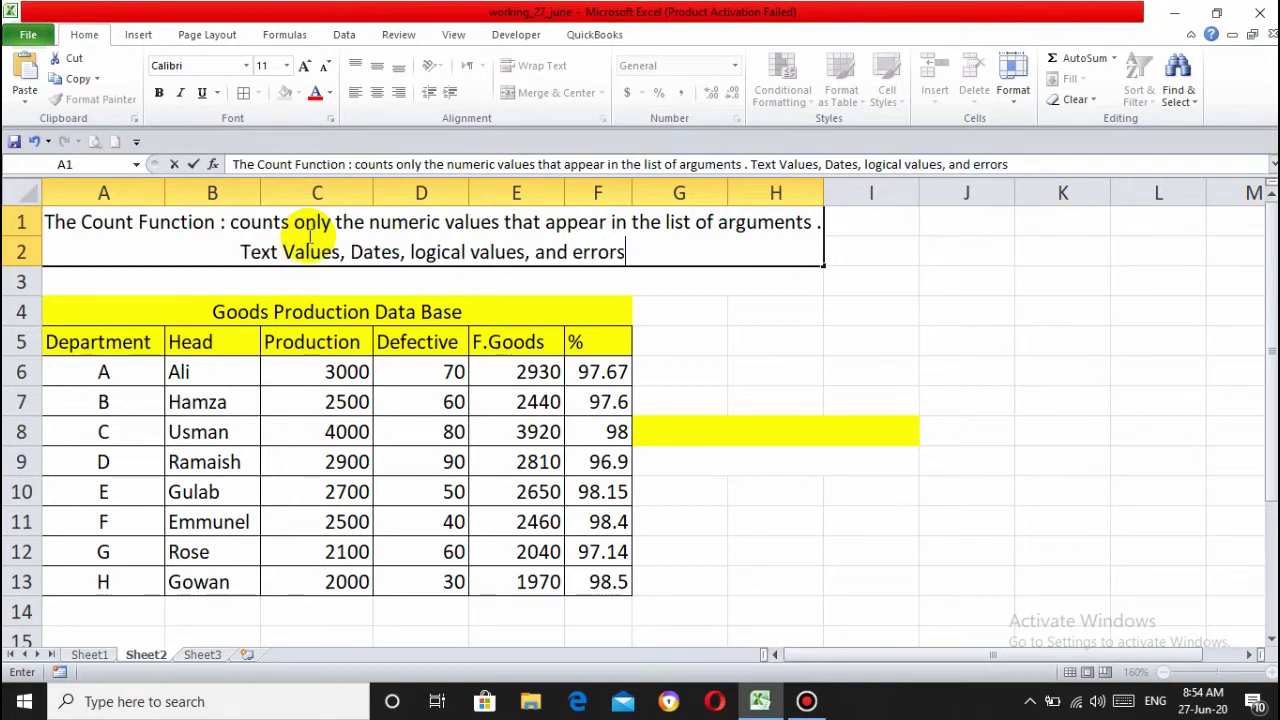
type(" are ign")
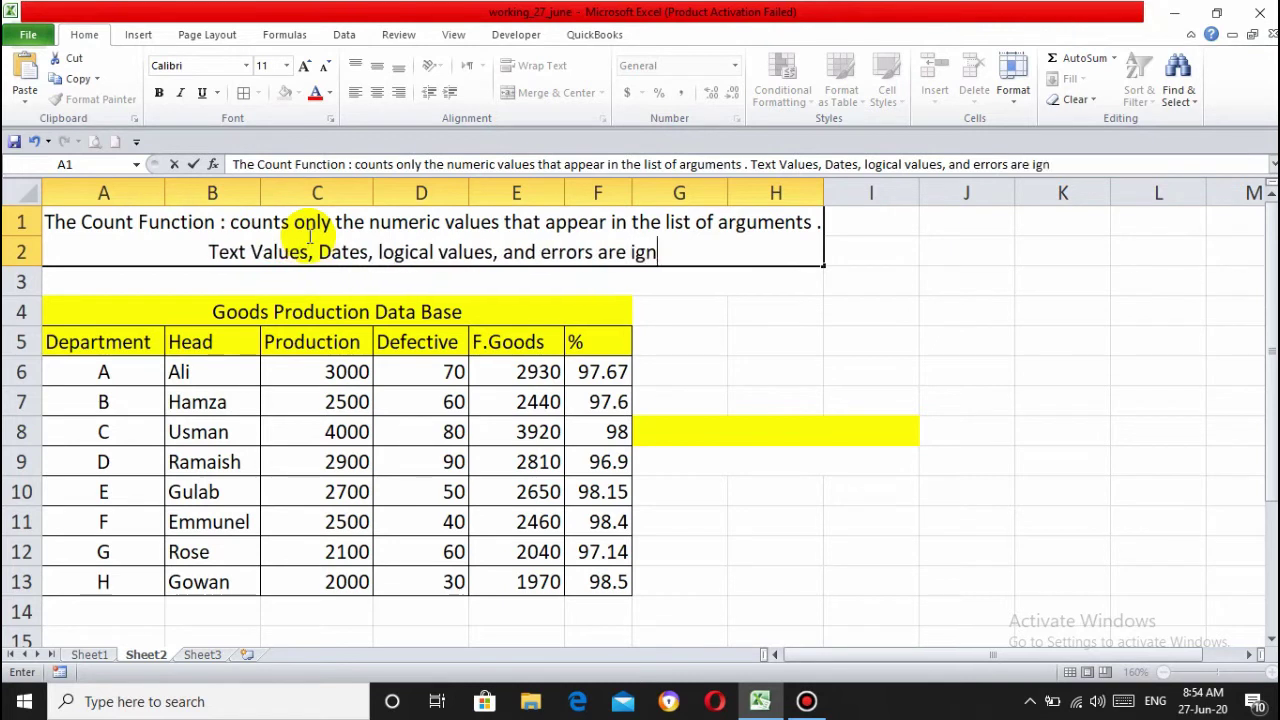
type("ored.")
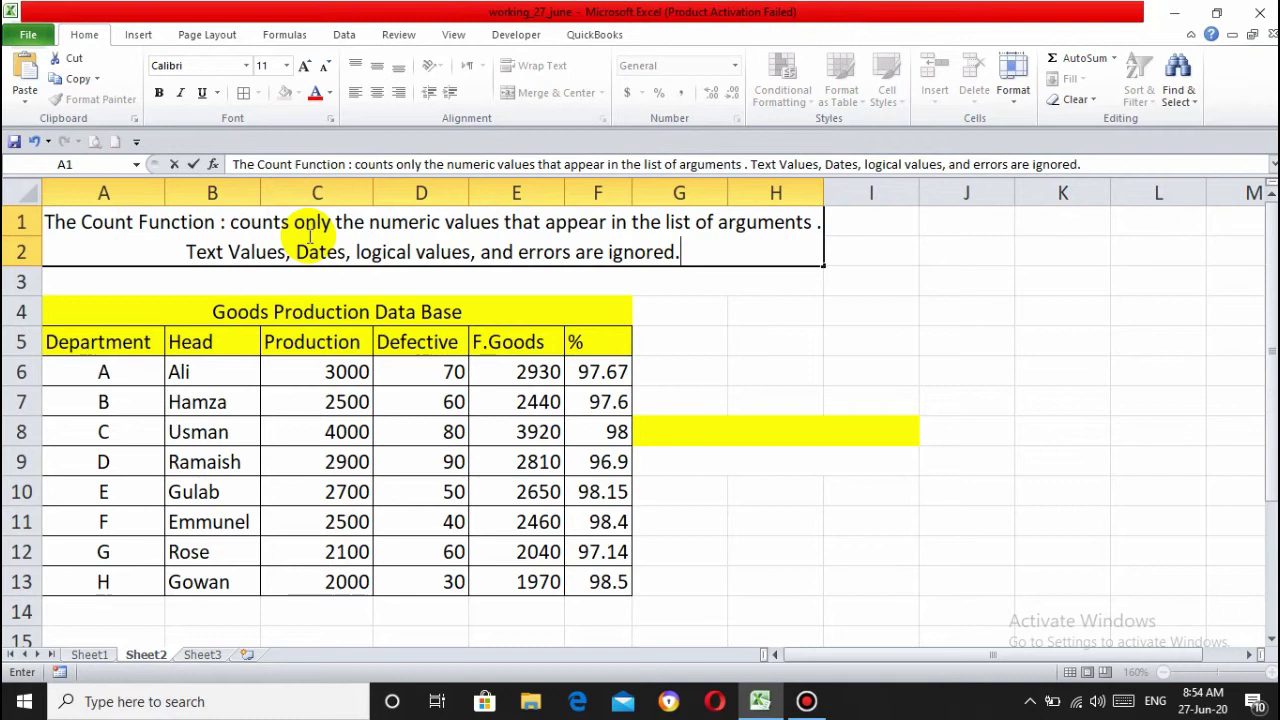
key("Return")
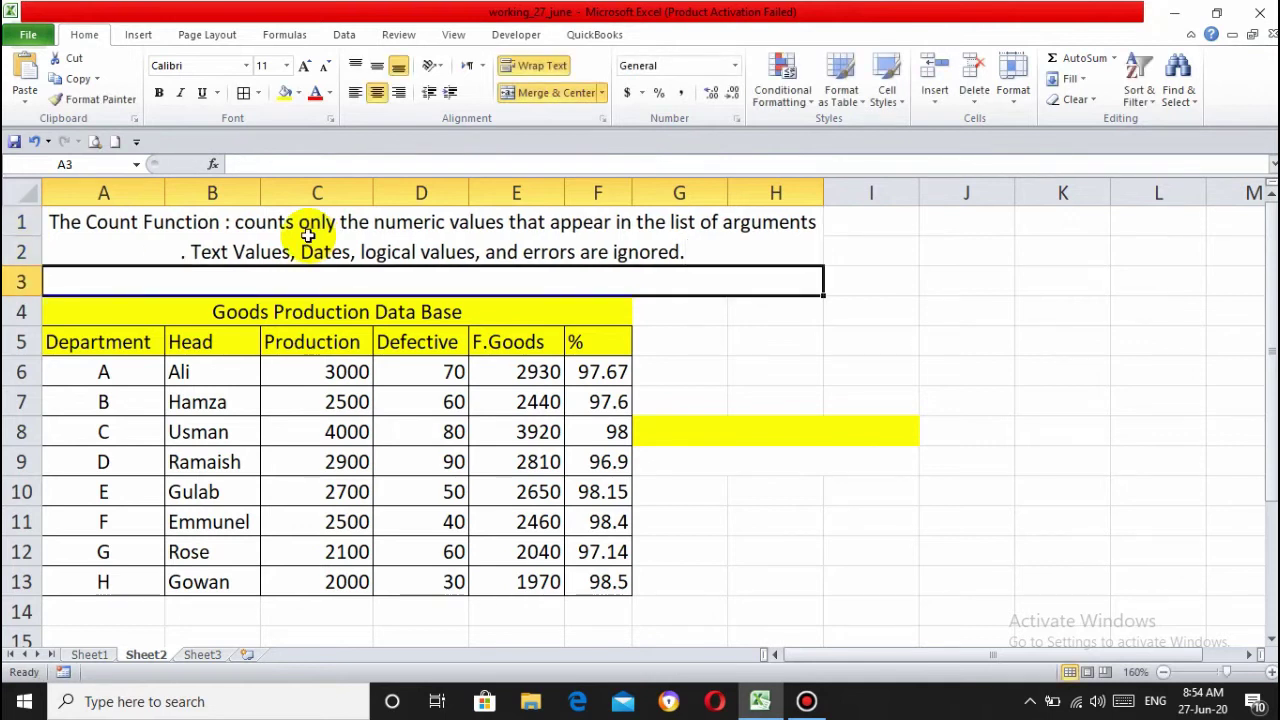
Examine the text entries in the Department column of the Goods Production Data Base table
key("Down")
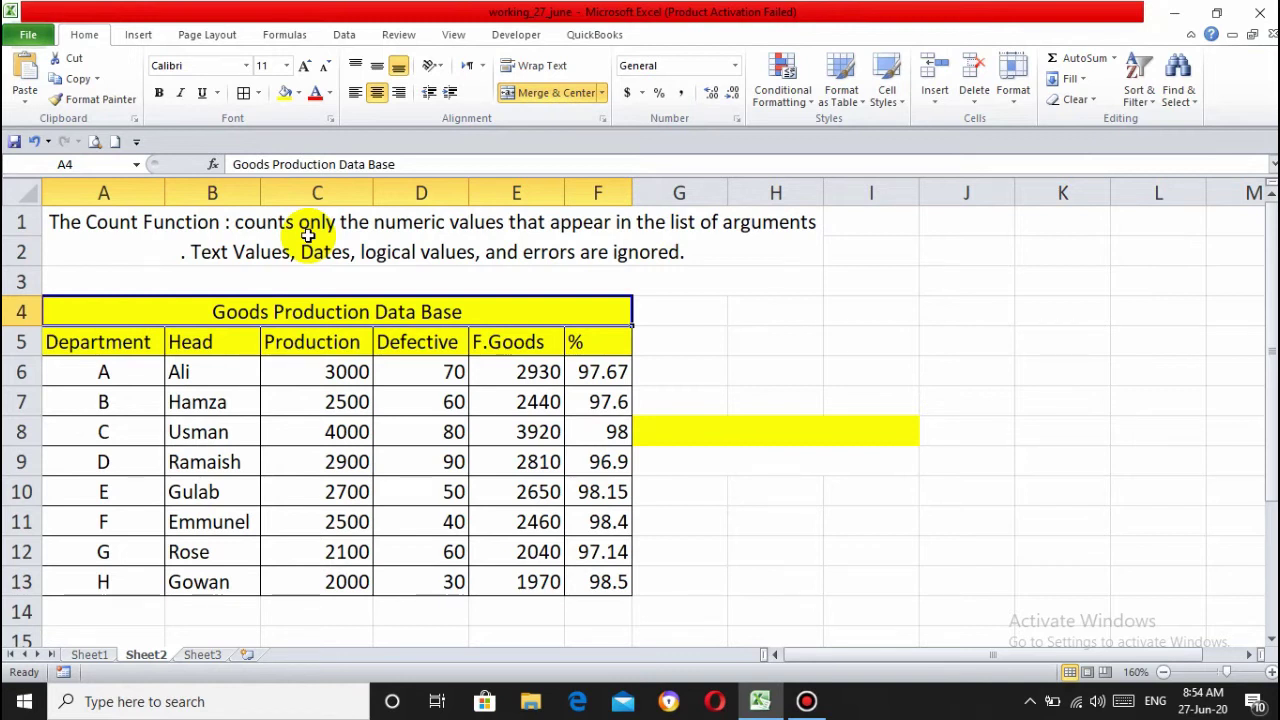
key("Down")
key("Down")
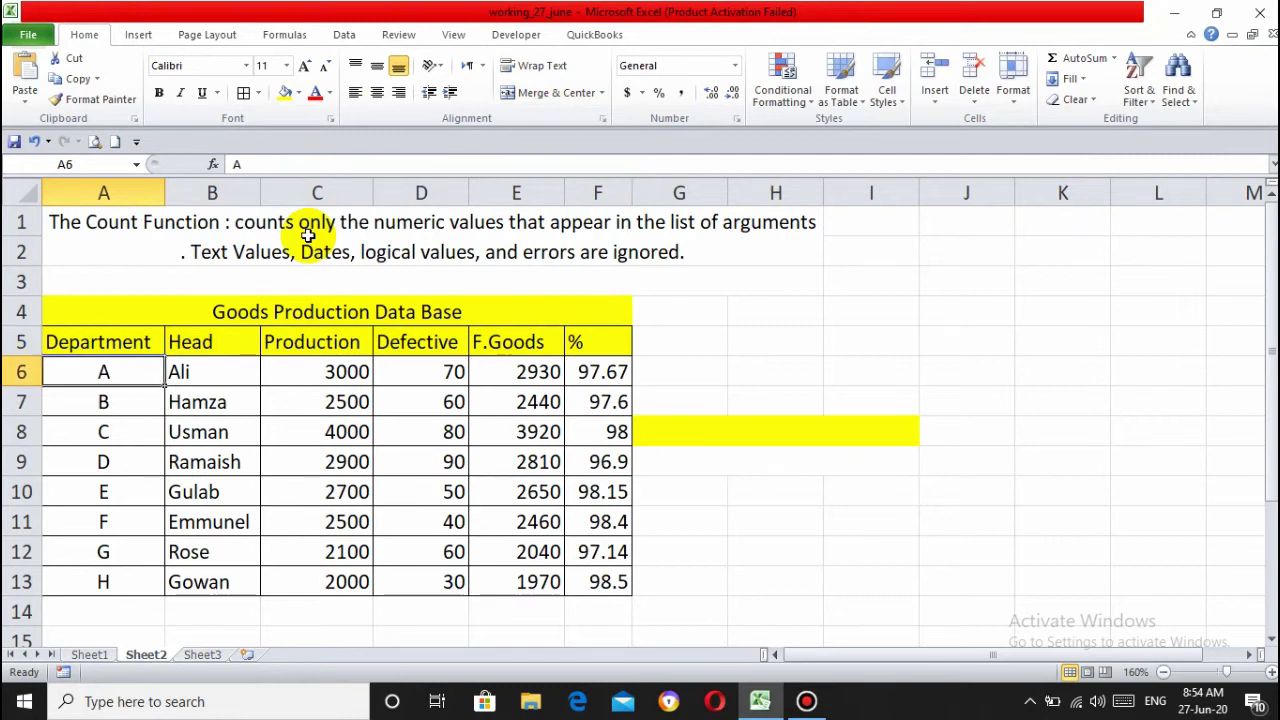
key("Down")
key("Down")
key("Down")
key("Down")
key("Down")
key("Down")
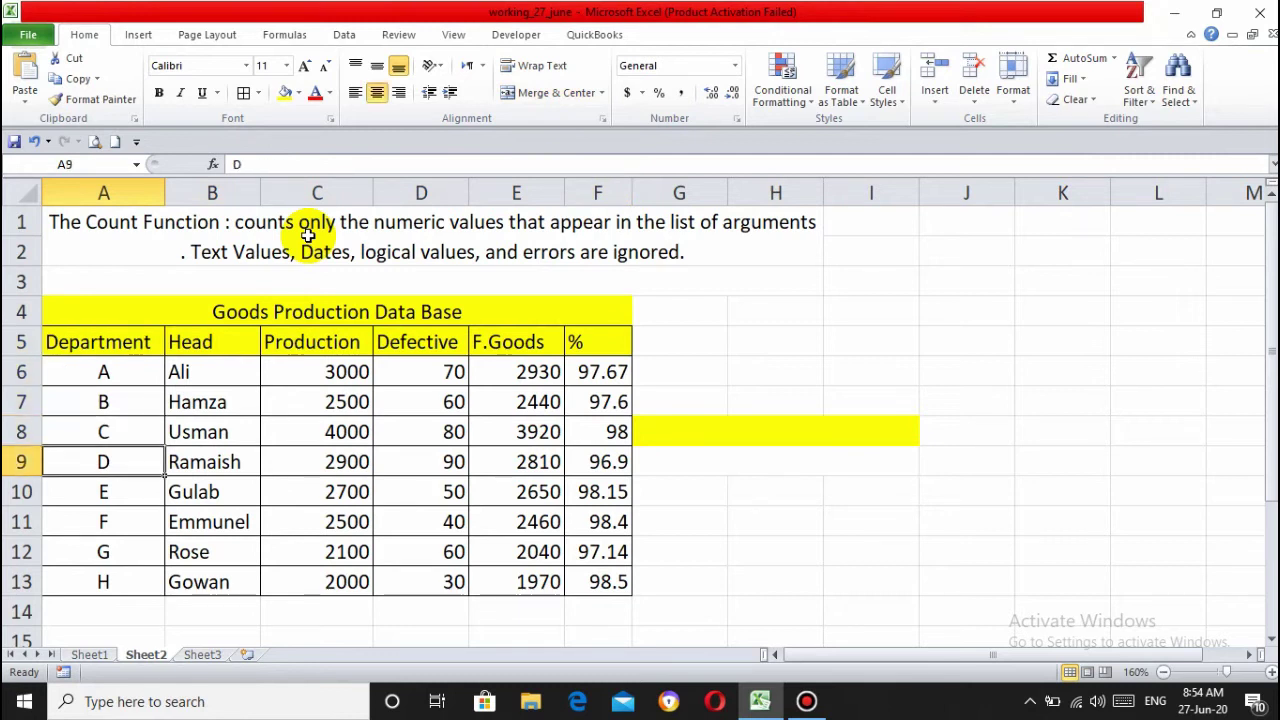
key("Up")
key("Up")
key("Up")
key("Up")
key("Up")
key("Up")
Examine the text entries in the Head column, from row 6 to the table's end
key("Right")
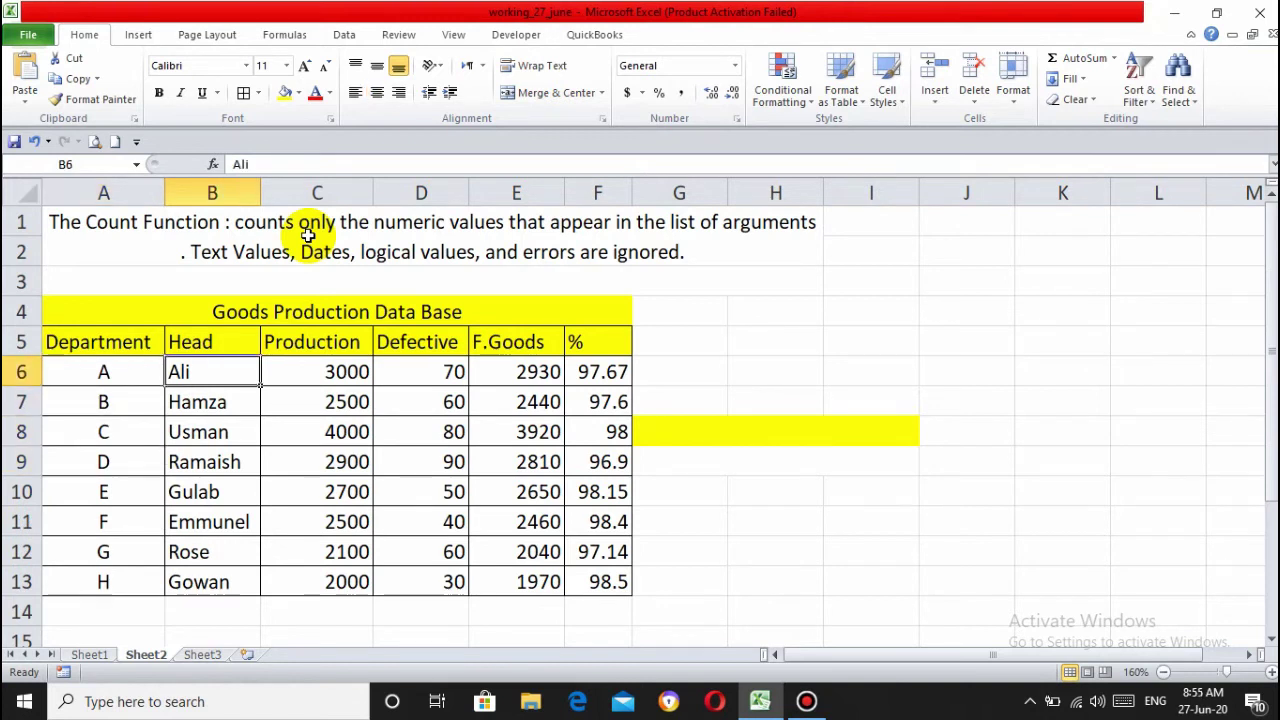
key("Down")
key("Down")
key("Down")
key("Down")
key("Down")
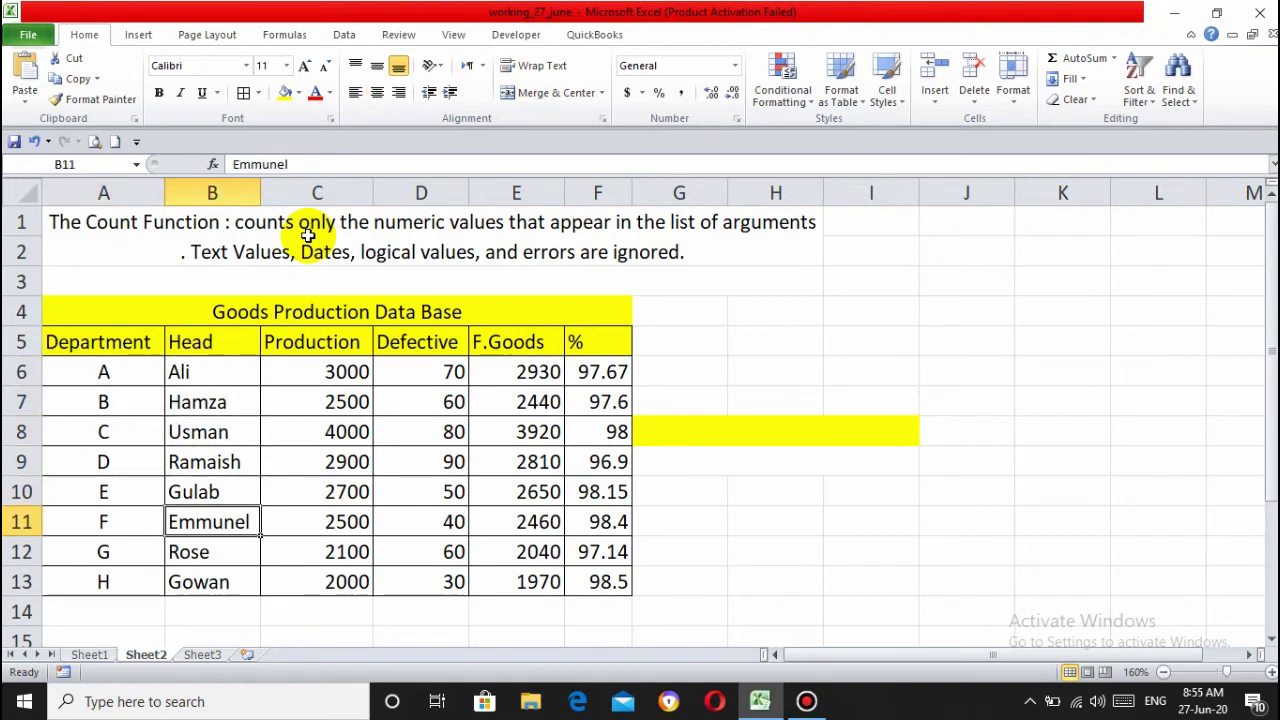
key("Down")
key("Down")
key("Up")
key("Up")
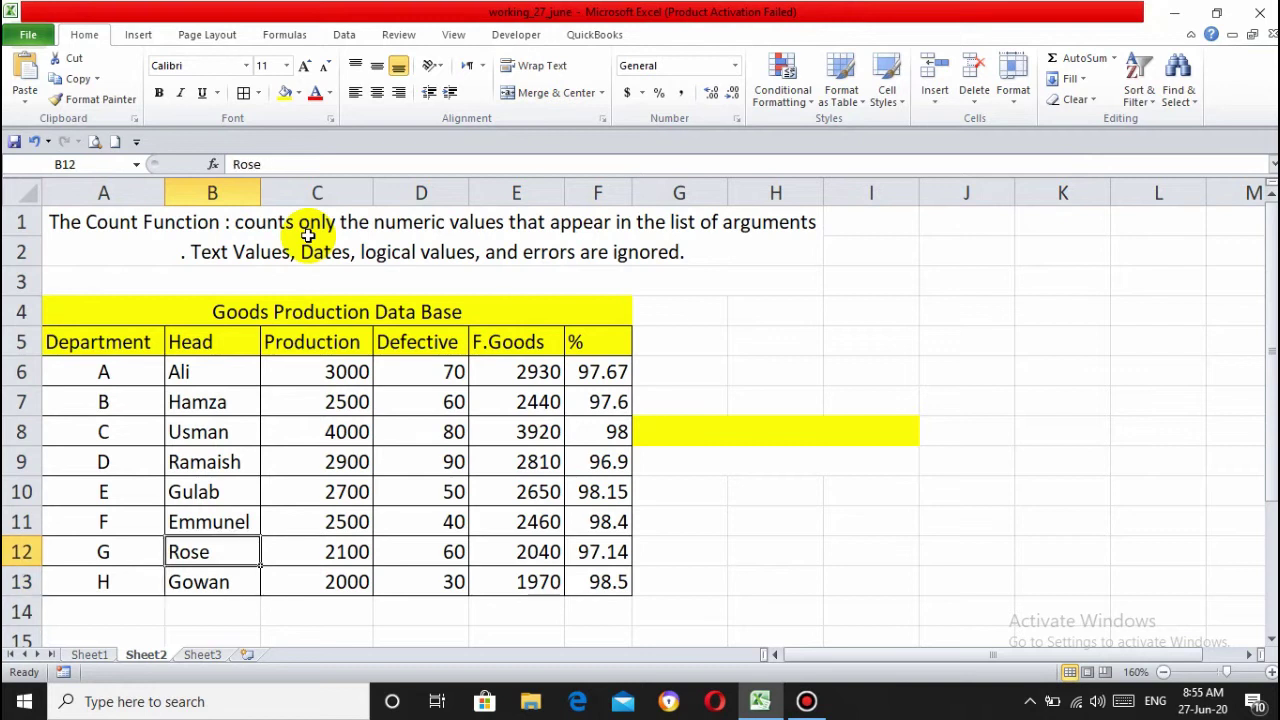
Examine the entries in the Production column of the table, from row 6 downward
key("Up")
key("Up")
key("Up")
key("Up")
key("Up")
key("Right")
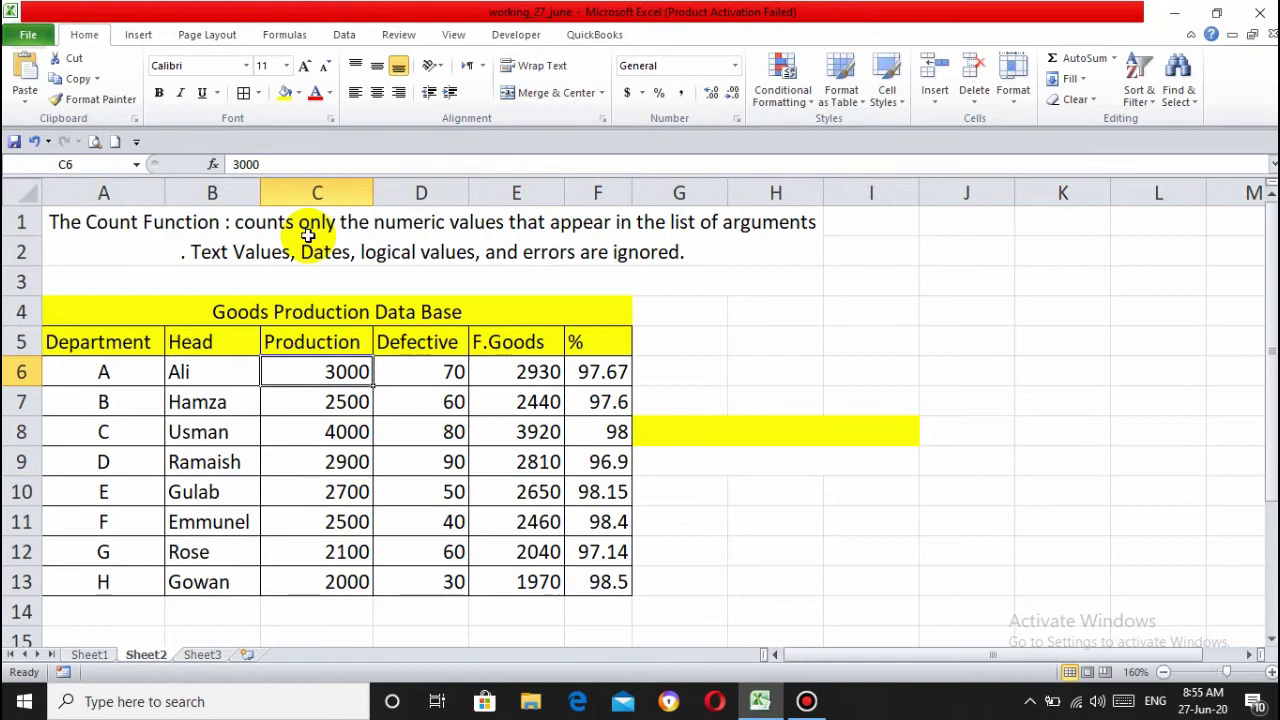
key("Down")
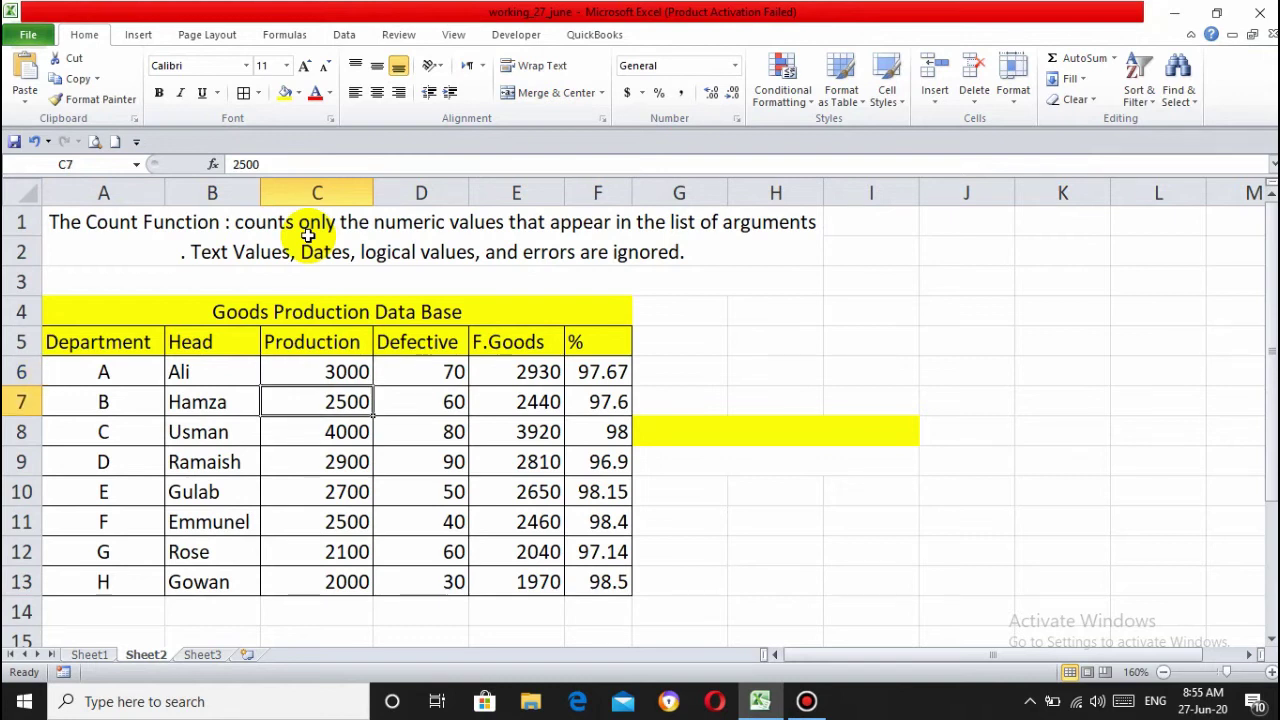
key("Down")
key("Down")
key("Down")
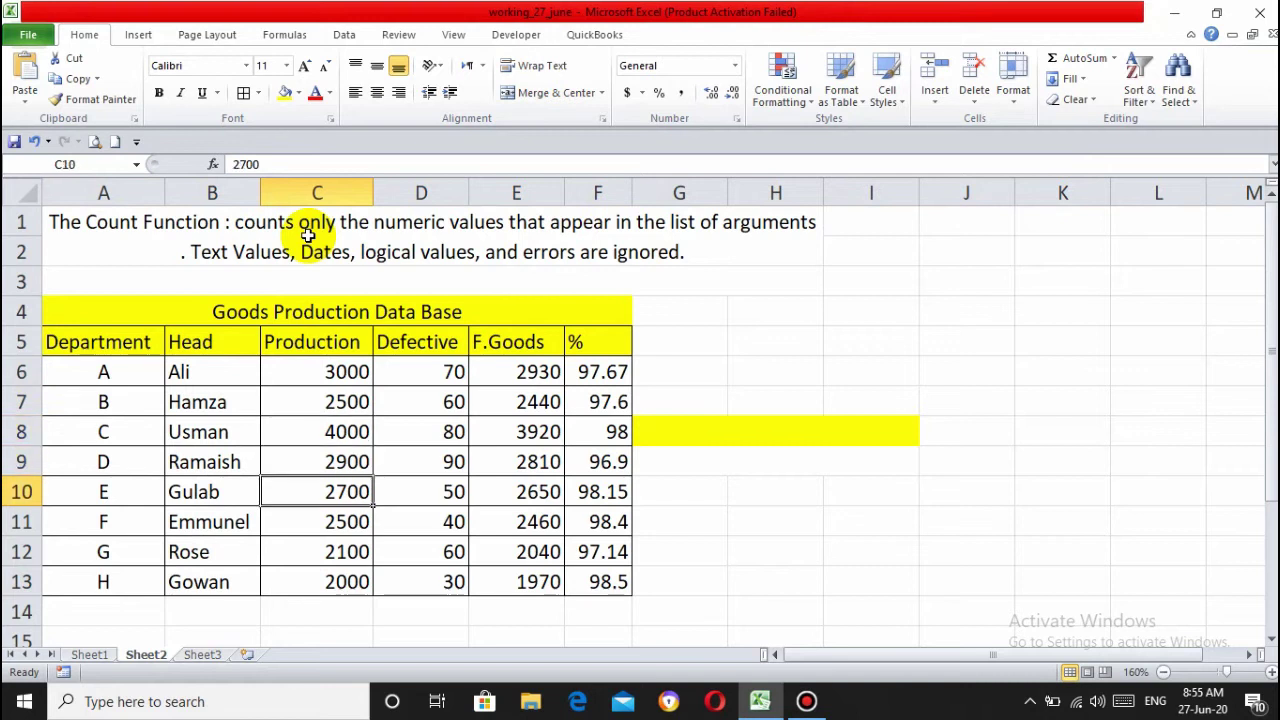
key("Down")
key("Down")
key("Down")
key("Up")
key("Up")
key("Up")
key("Up")
key("Up")
key("Up")
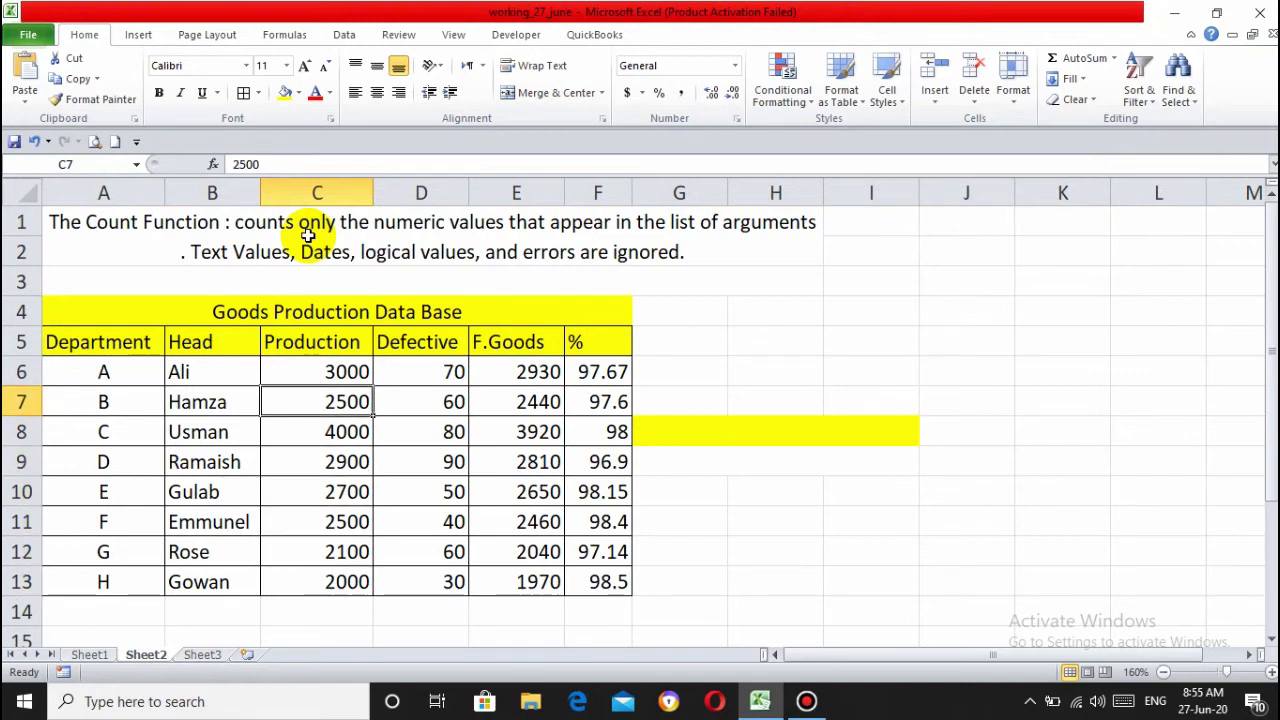
key("Up")
Examine the entries in the Defective column, starting from row 6
key("Right")
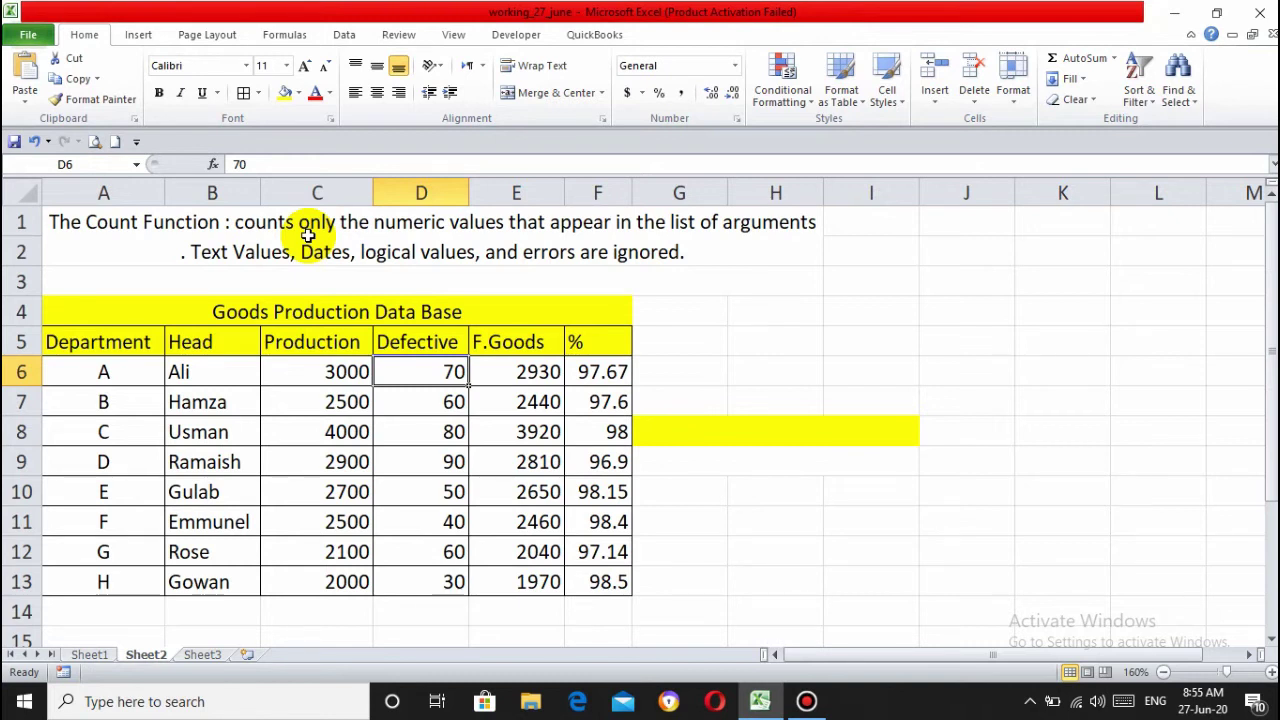
key("Down")
key("Down")
key("Down")
key("Down")
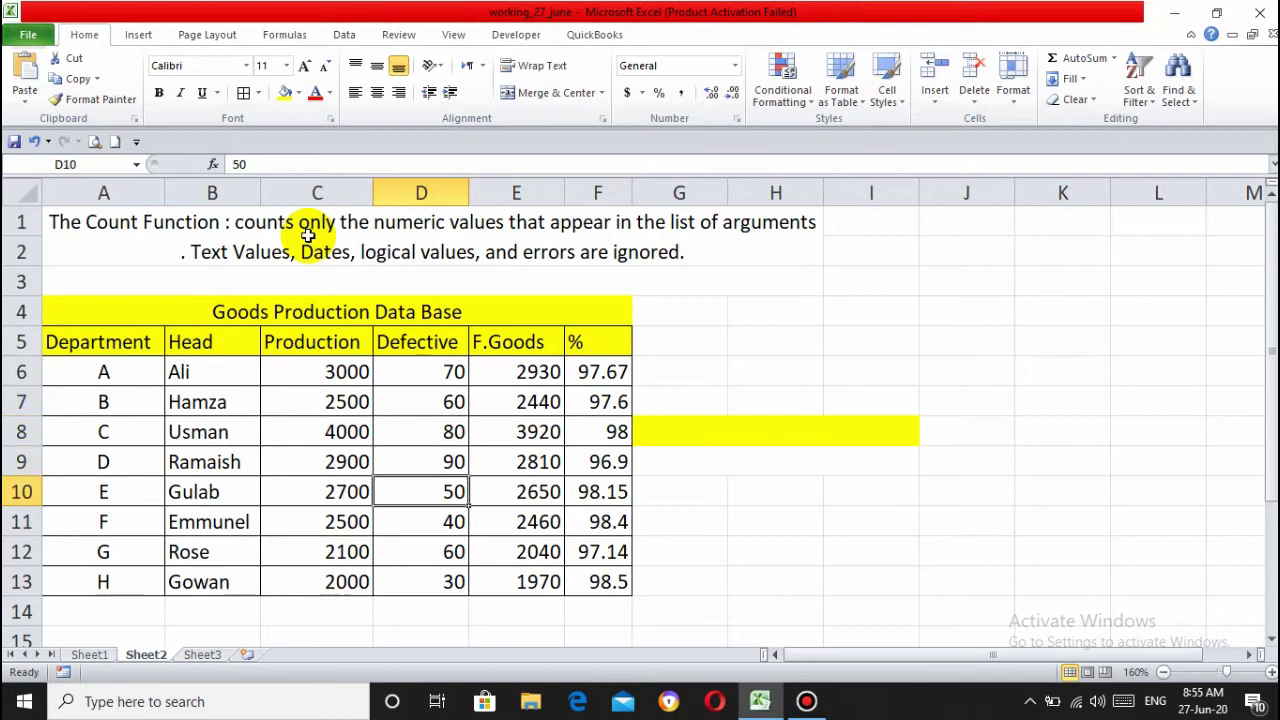
key("Down")
key("Down")
key("Up")
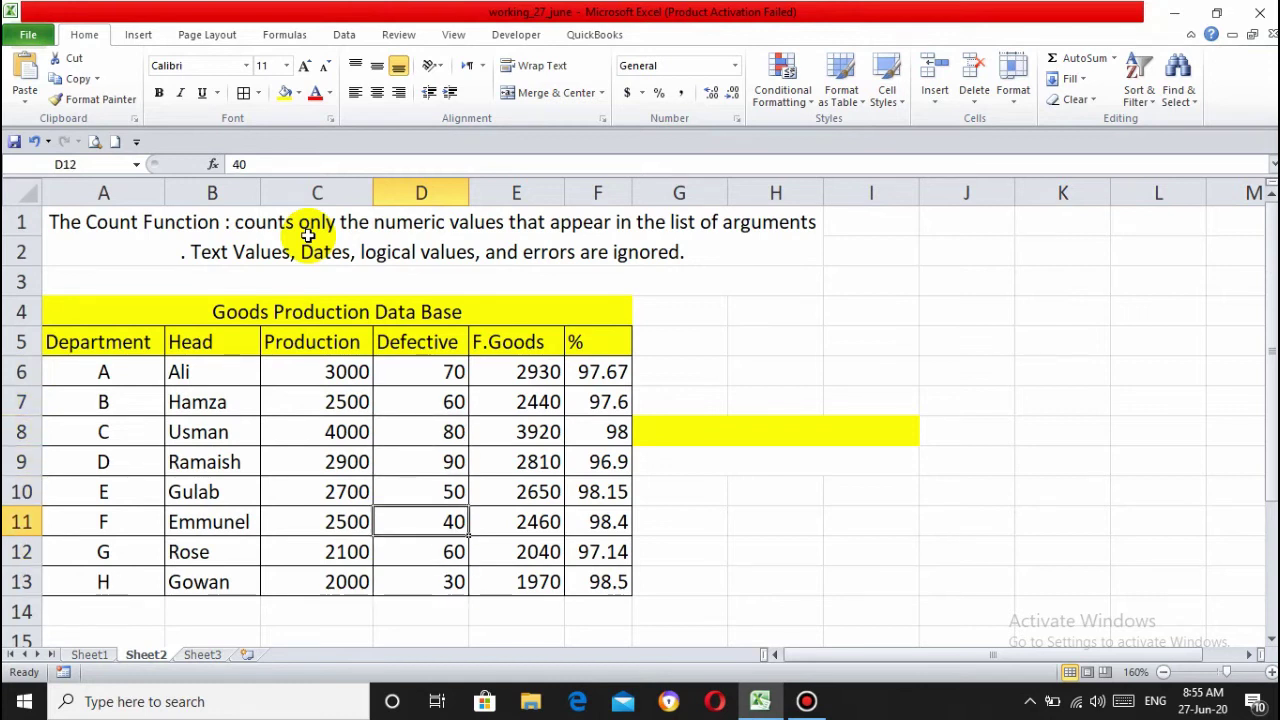
key("Up")
key("Up")
key("Up")
key("Up")
key("Up")
Examine the entries in the F.Goods column, comparing back to the Production column in row 6
key("Right")
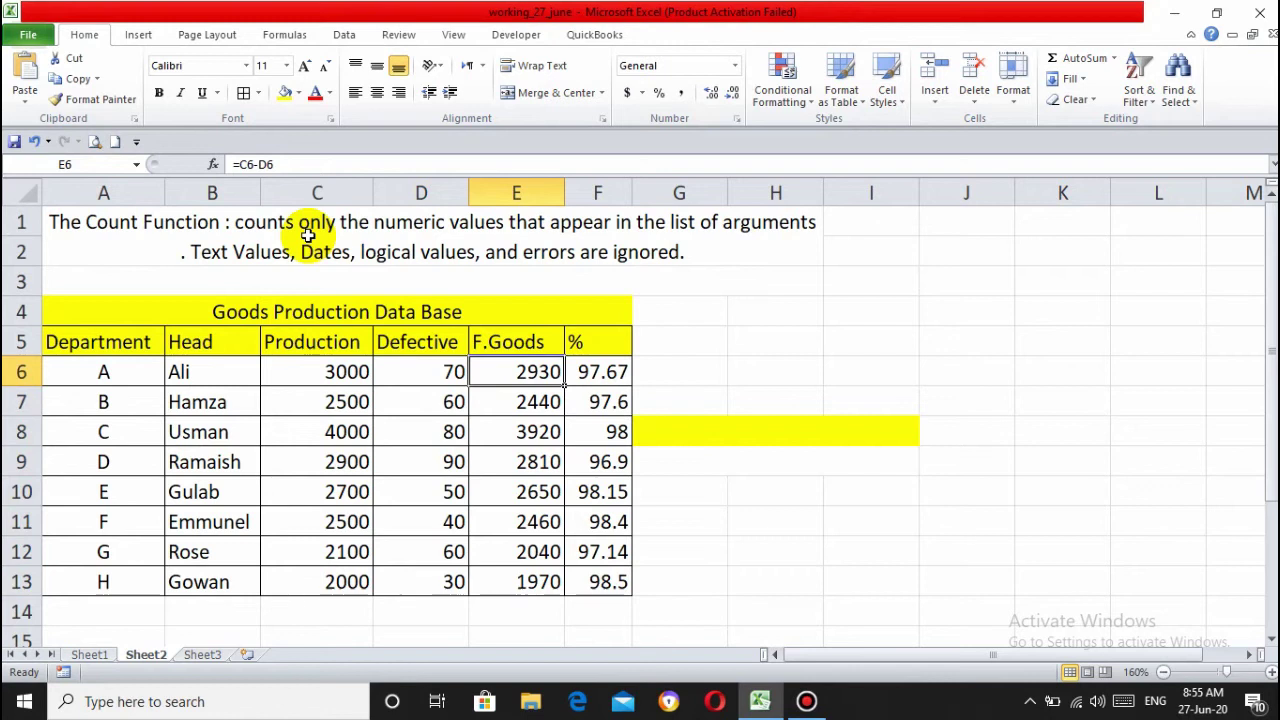
key("Left")
key("Left")
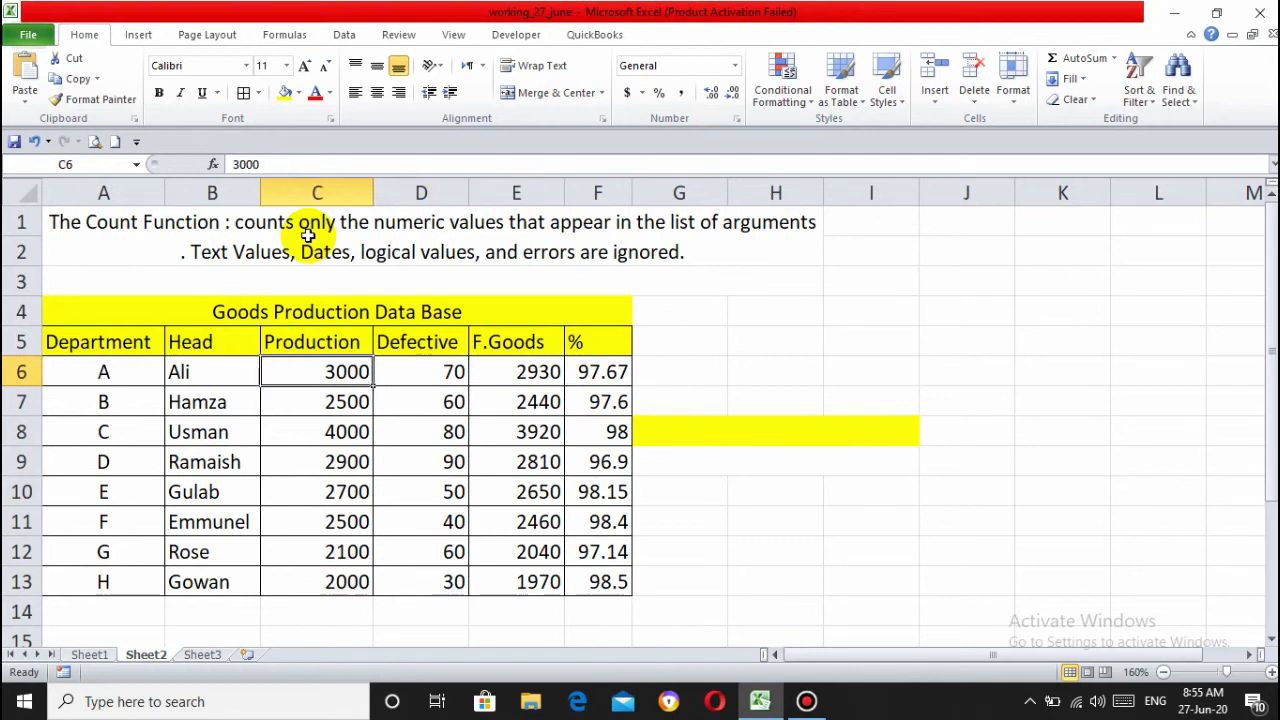
key("Right")
key("Right")
key("Down")
key("Down")
key("Down")
key("Down")
key("Down")
key("Down")
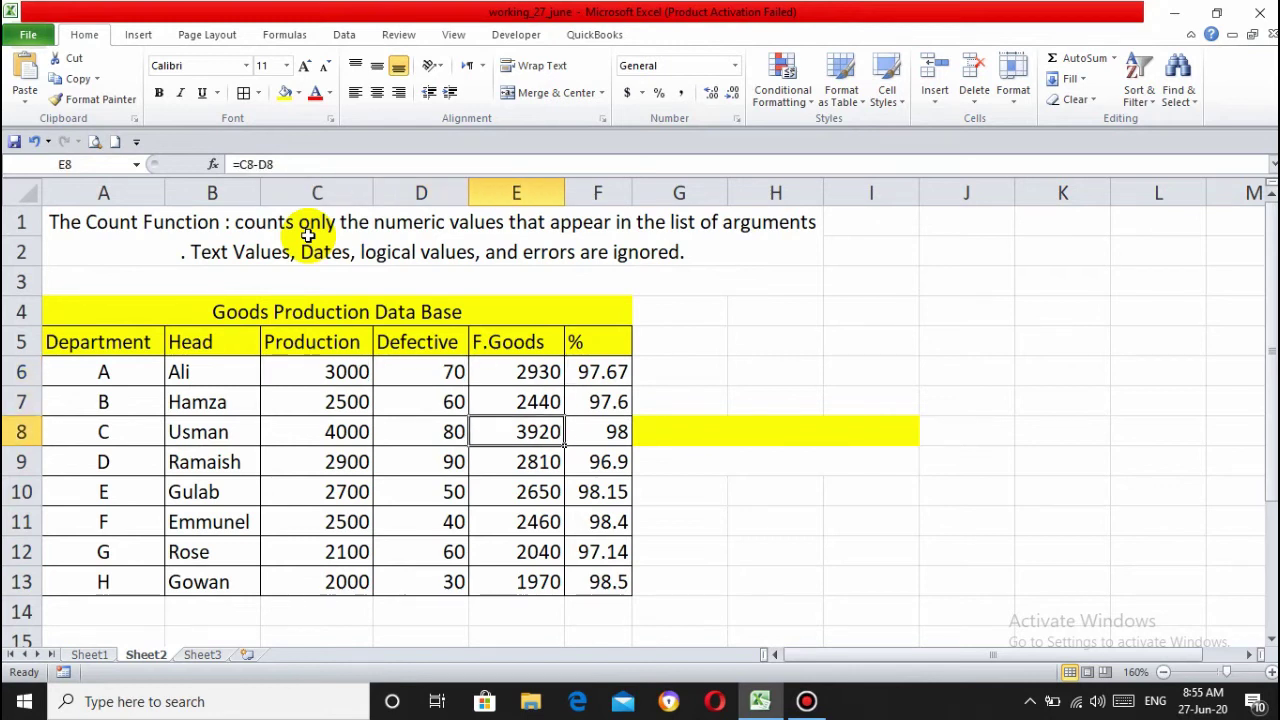
key("Up")
key("Up")
key("Up")
key("Up")
key("Up")
key("Up")
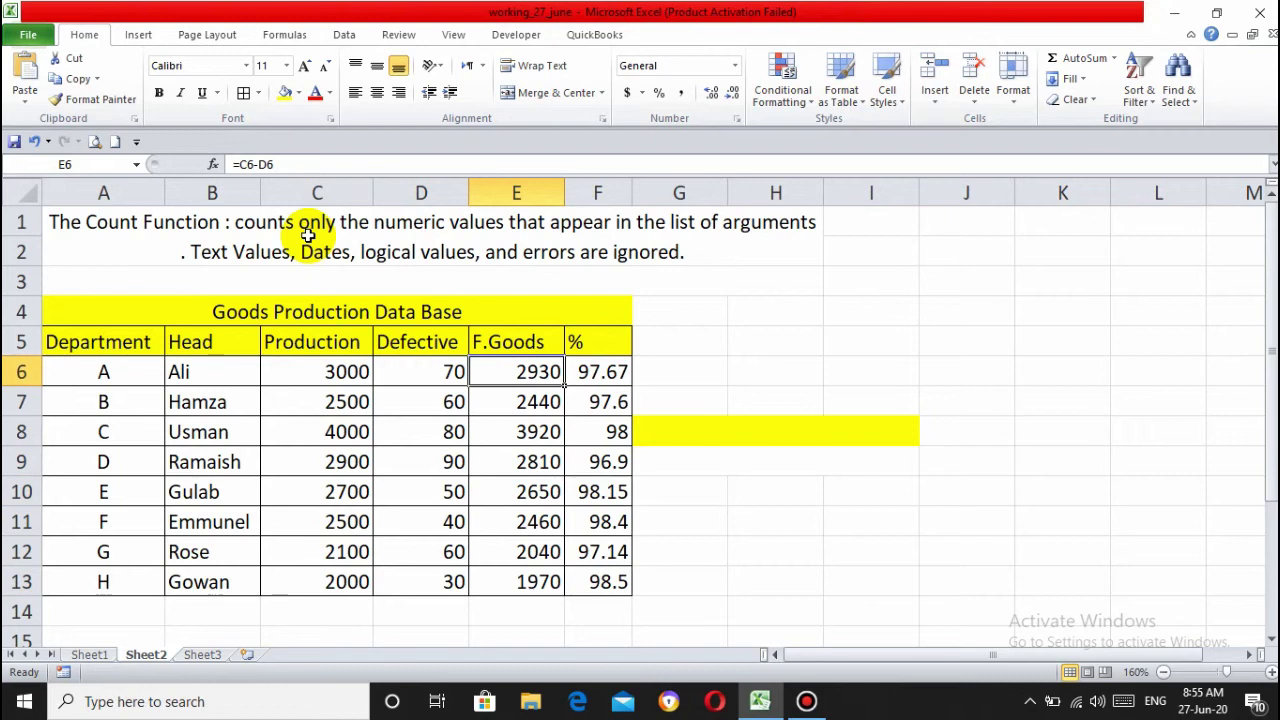
Examine the entries in the % column, from row 6 to row 13 and back up to its header
key("Right")
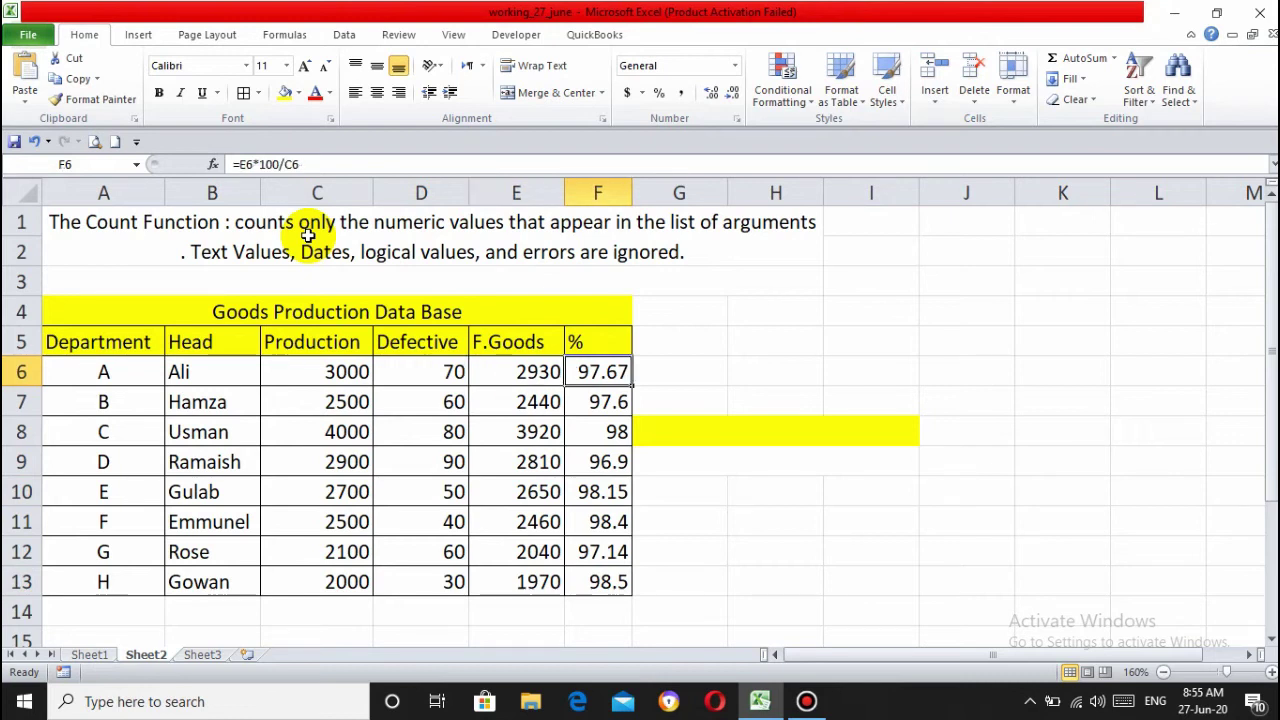
key("Down")
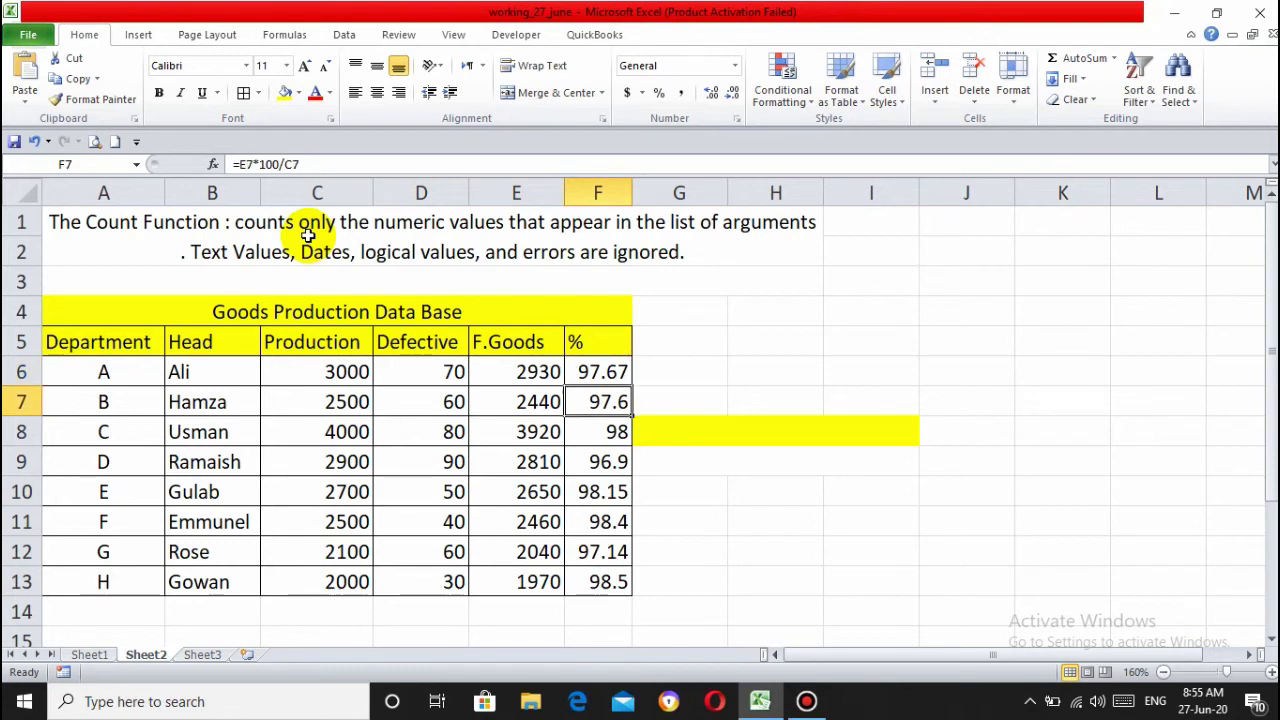
key("Down")
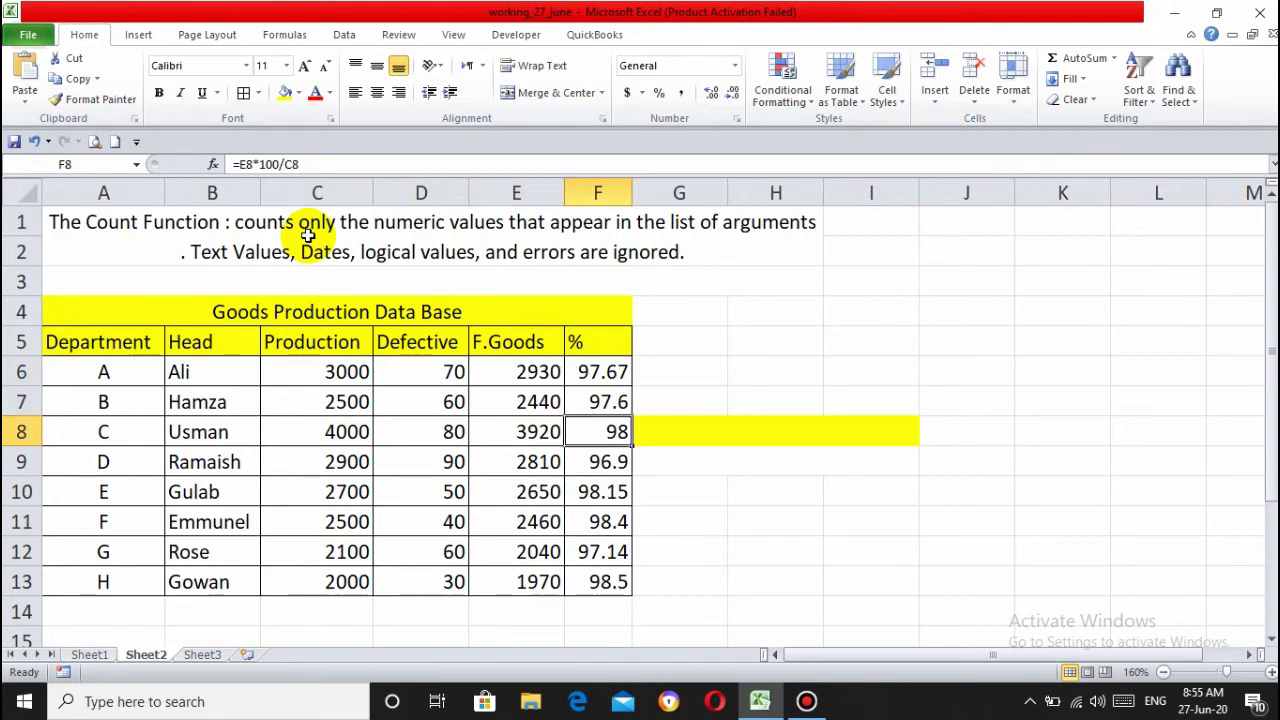
key("Down")
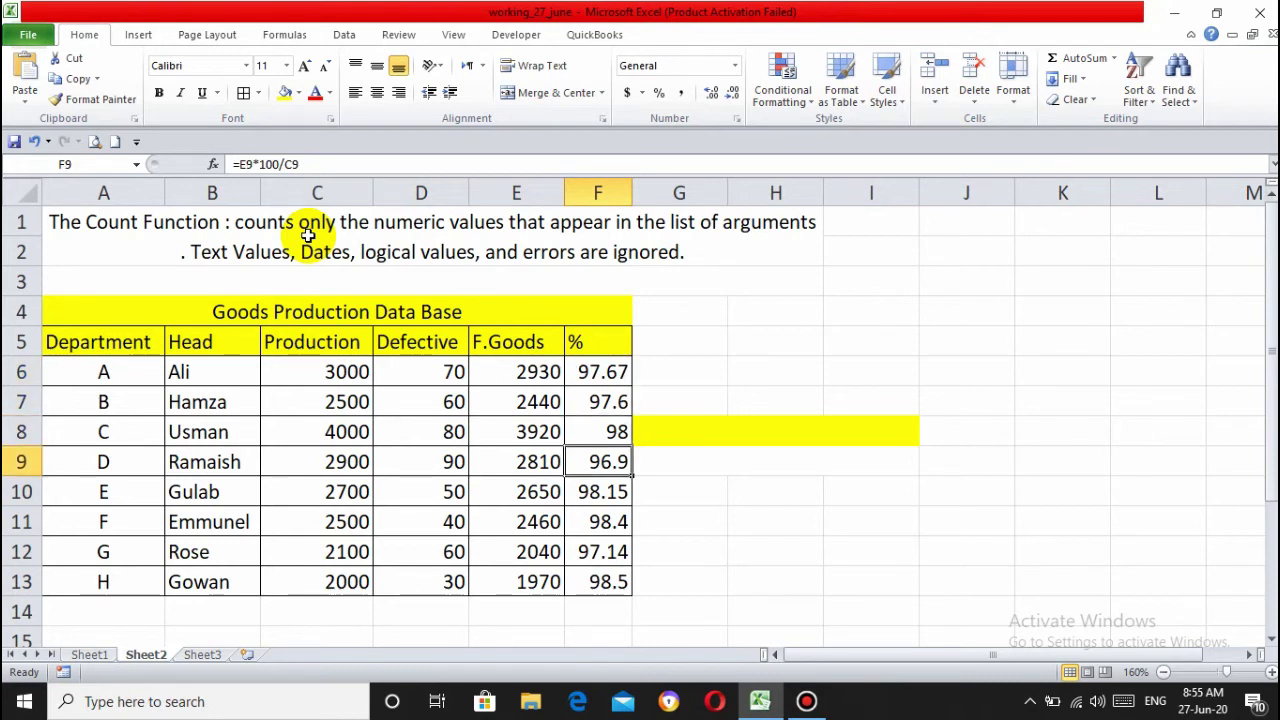
key("Down")
key("Down")
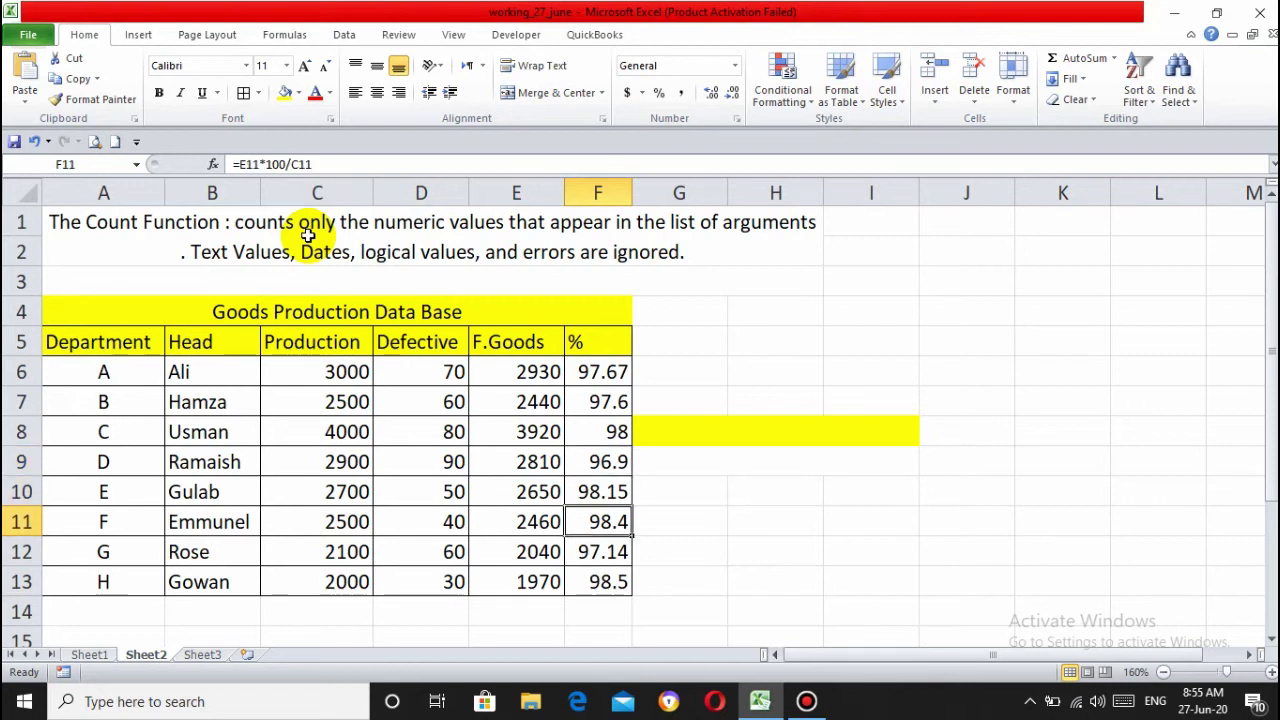
key("Down")
key("Down")
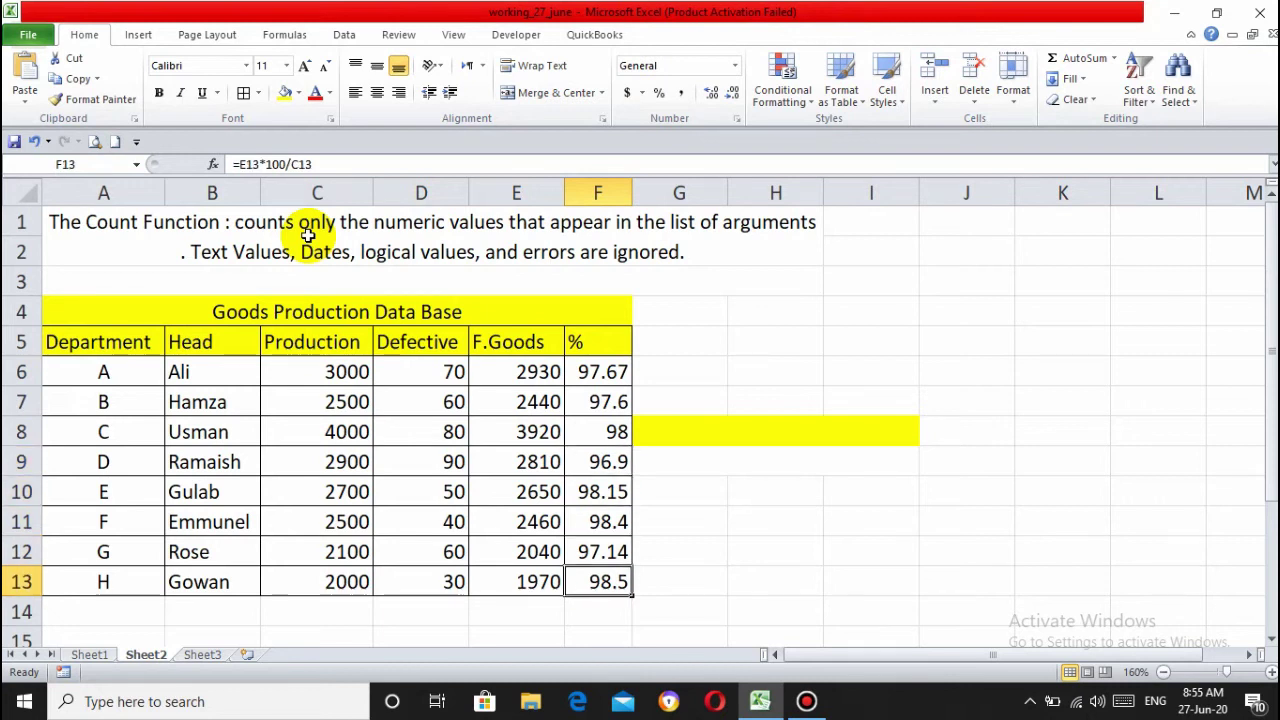
key("Up")
key("Up")
key("Up")
key("Up")
key("Up")
key("Up")
key("Up")
key("Up")
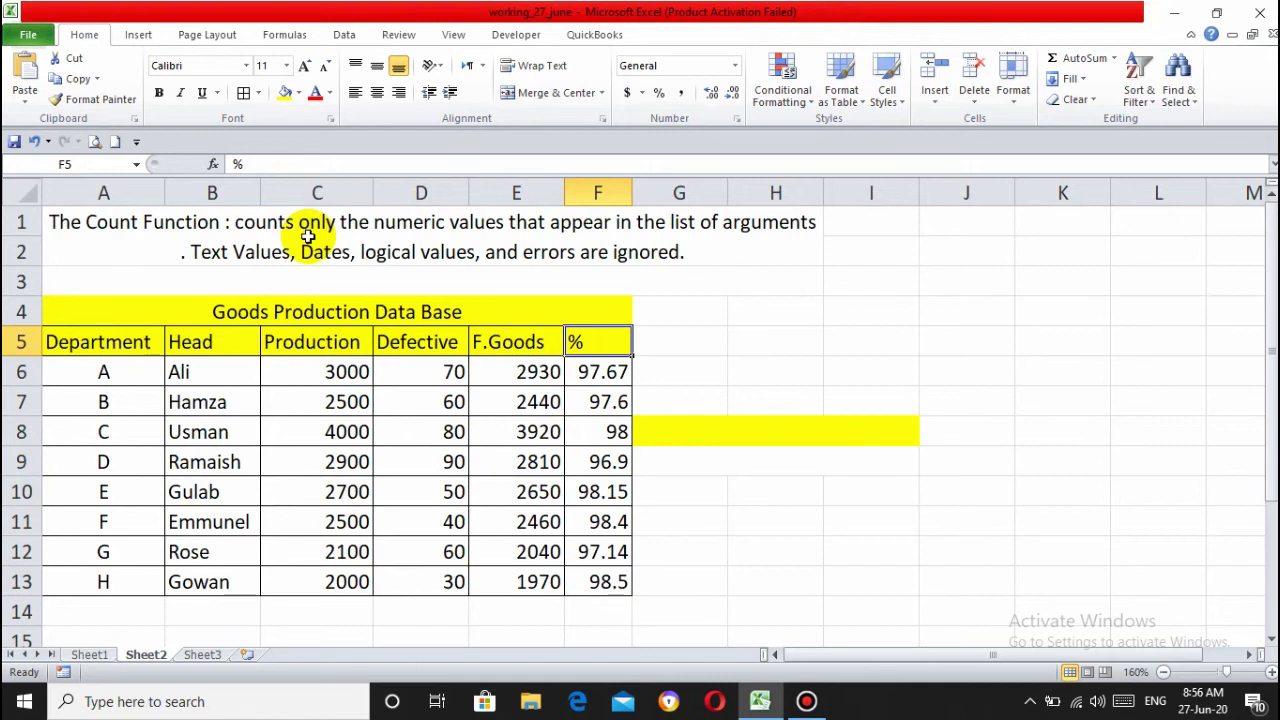
Enter the heading "The COUNT Function" in the yellow merged cell G8 beside the table
left_click(704, 432)
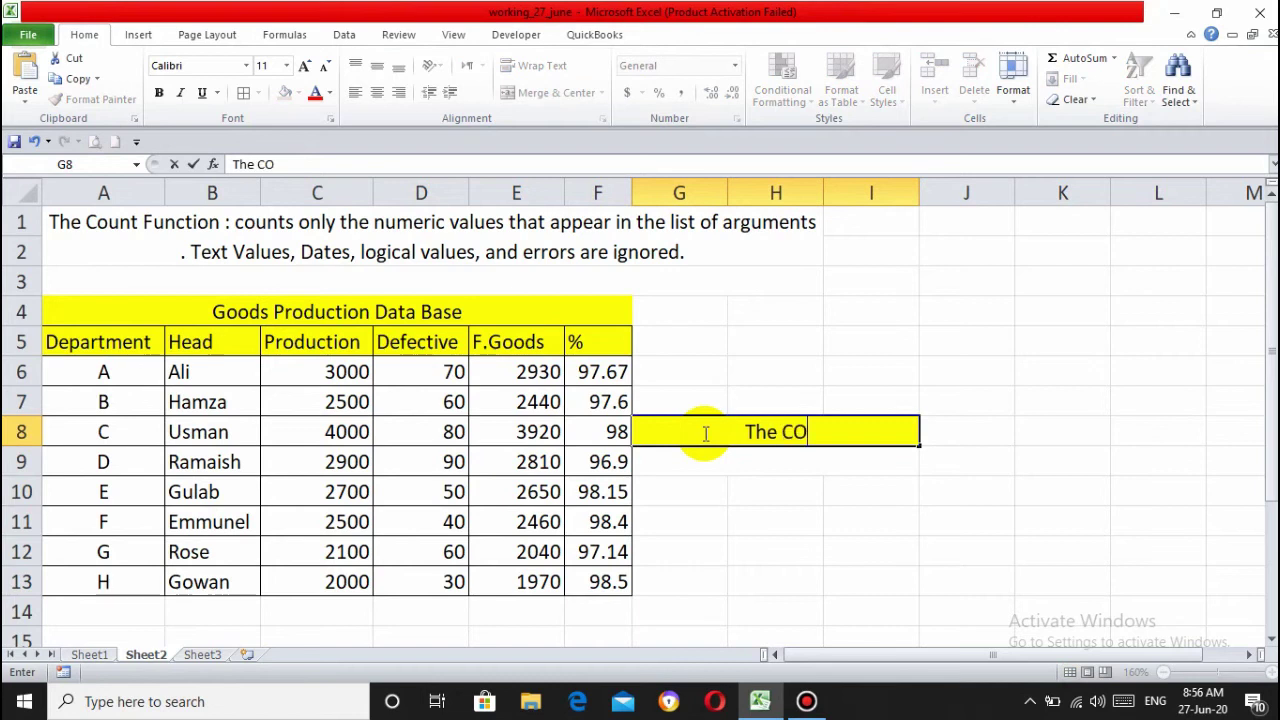
type("UNT Fu")
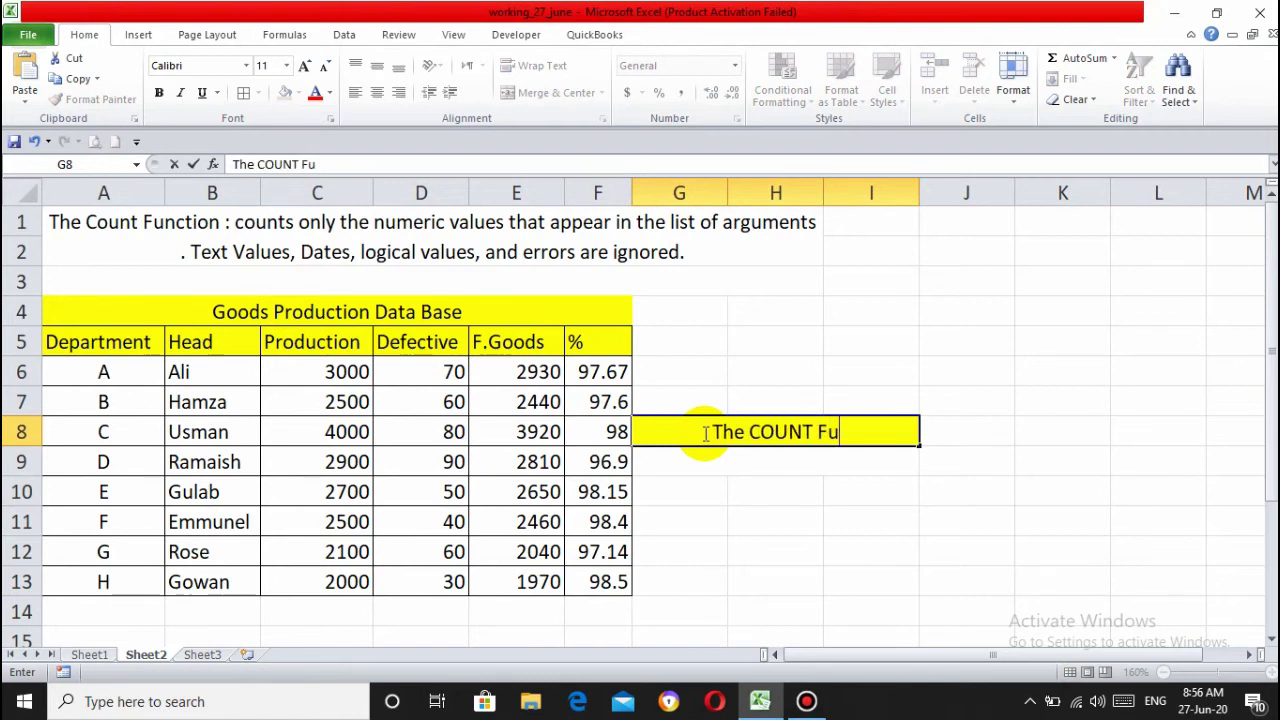
type("nction")
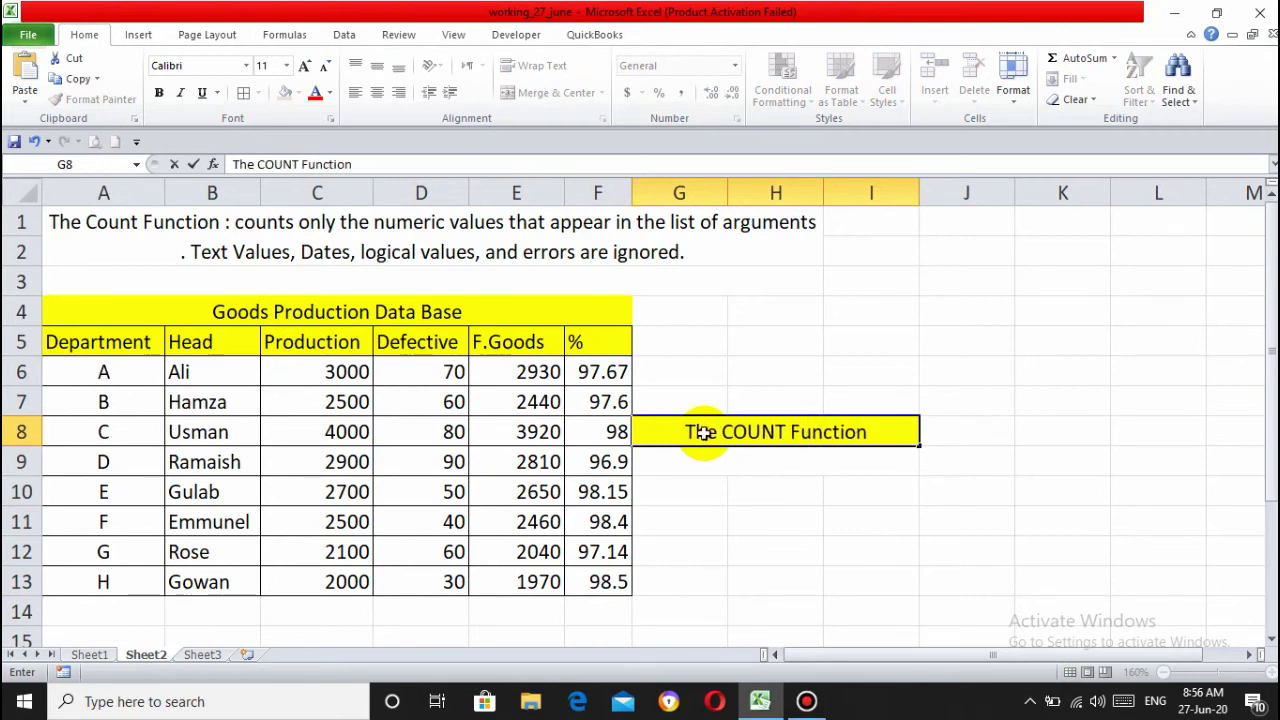
key("Return")
Count the numeric entries of the Production column in G9 with the formula =COUNT(C6:C13)
type("=")
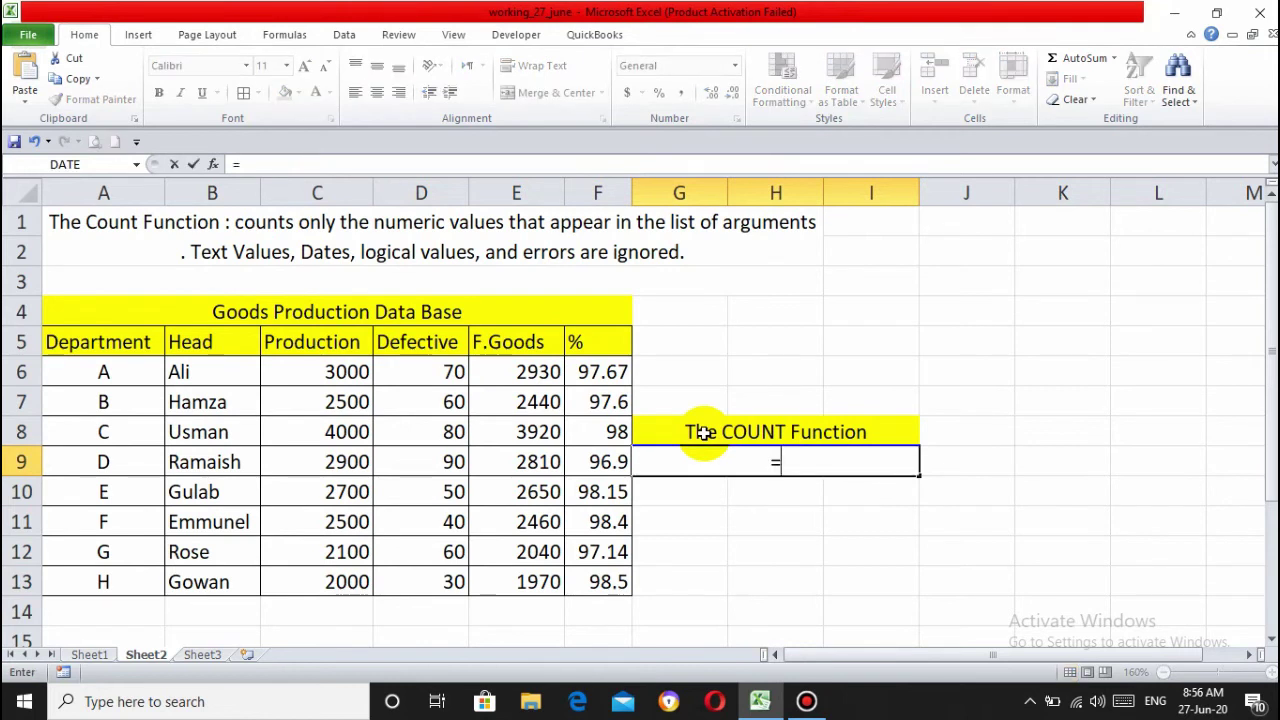
type("CO")
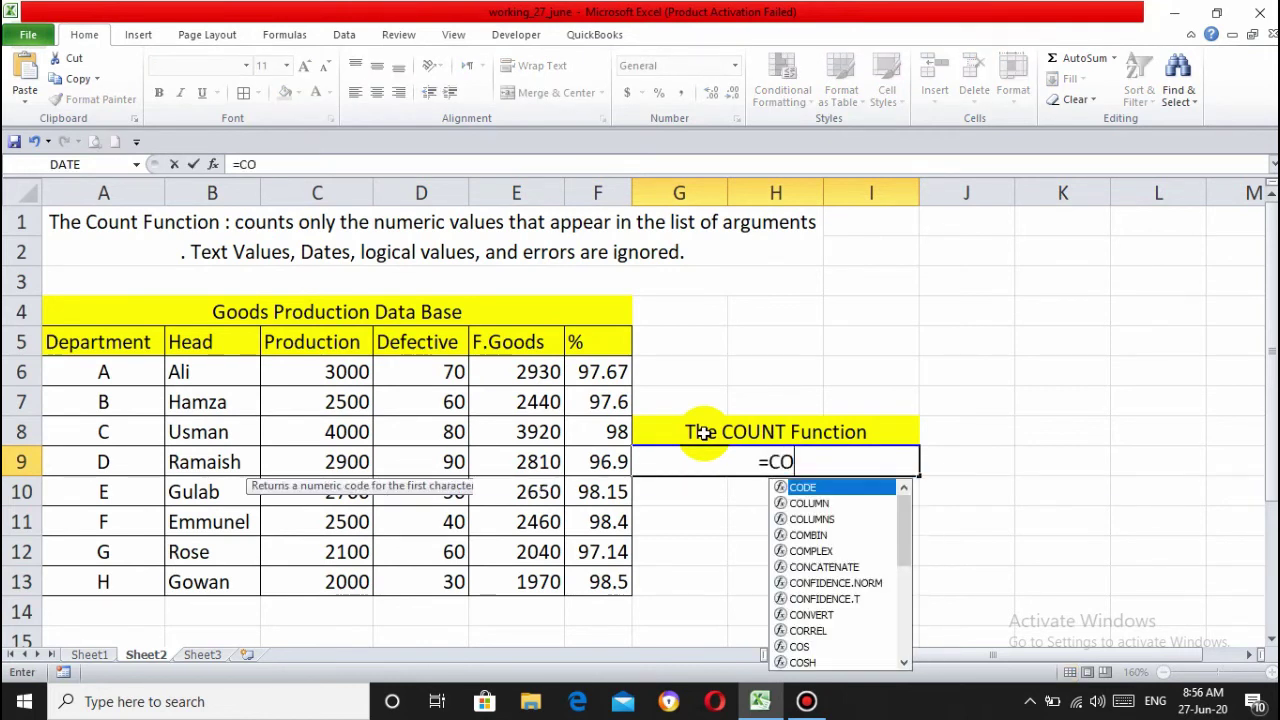
type("UN")
key("BackSpace")
type("UNT")
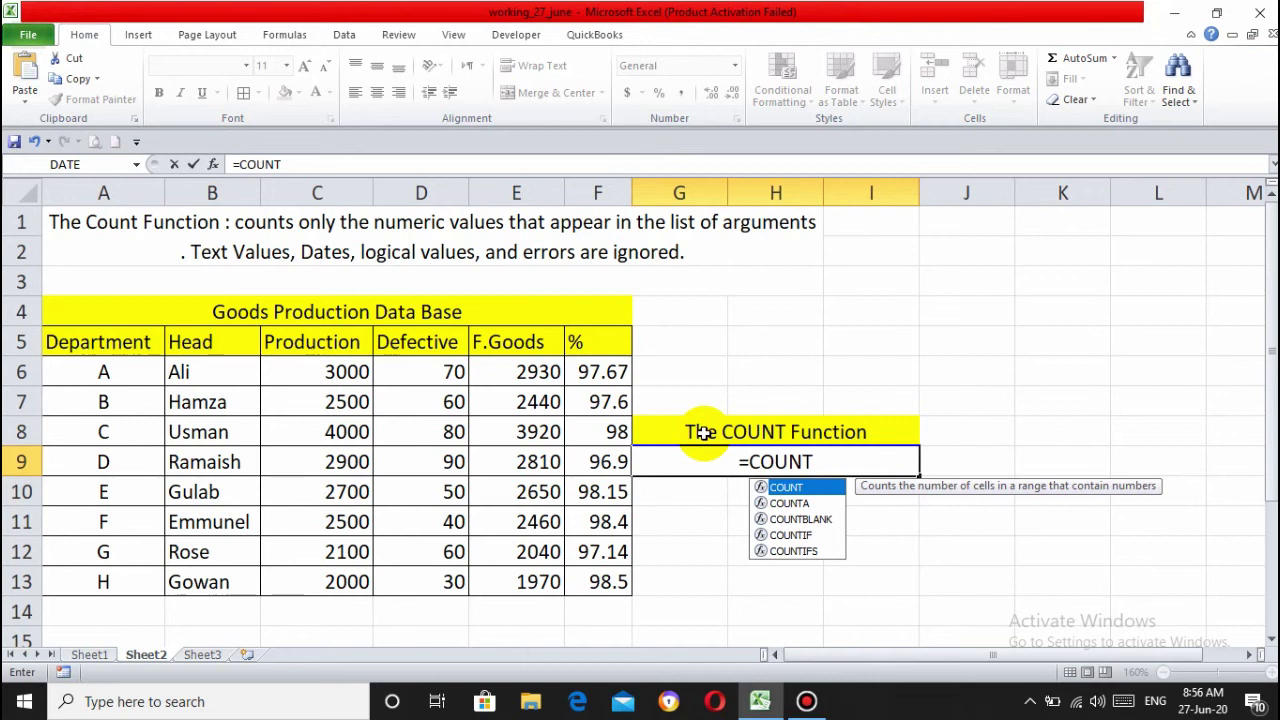
type("(")
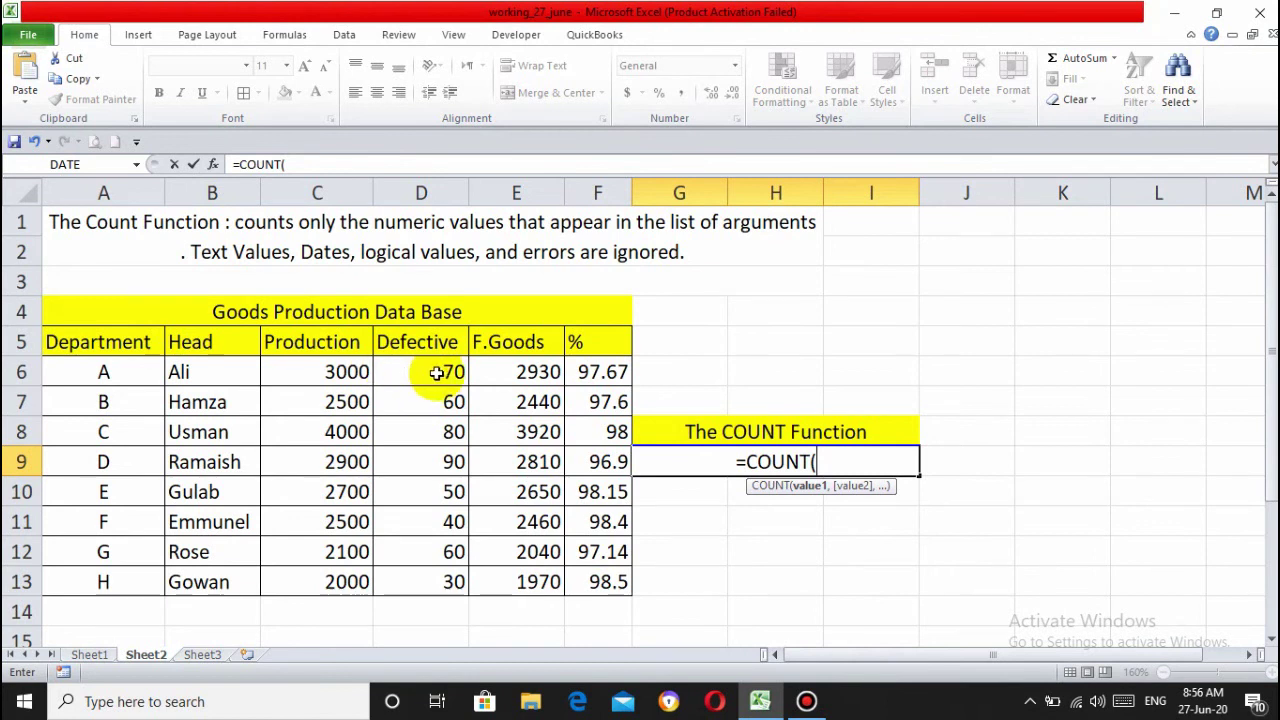
left_click_drag(312, 370, 347, 570)
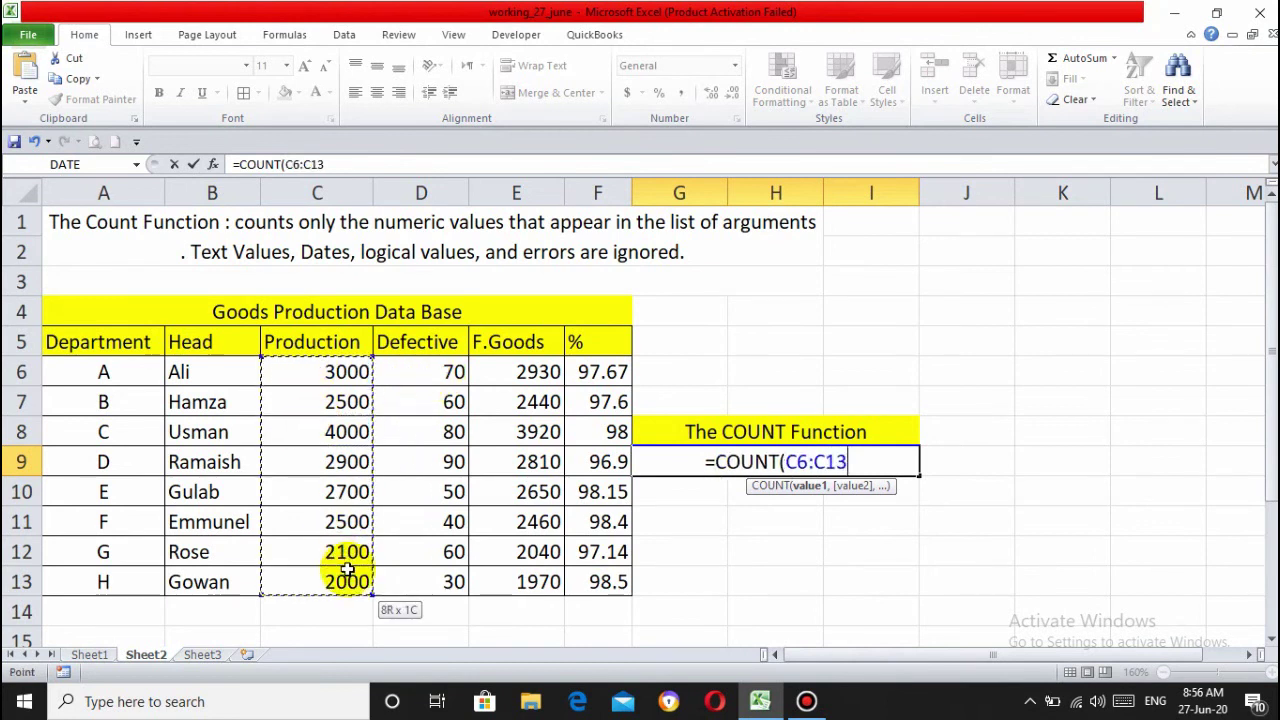
type(")")
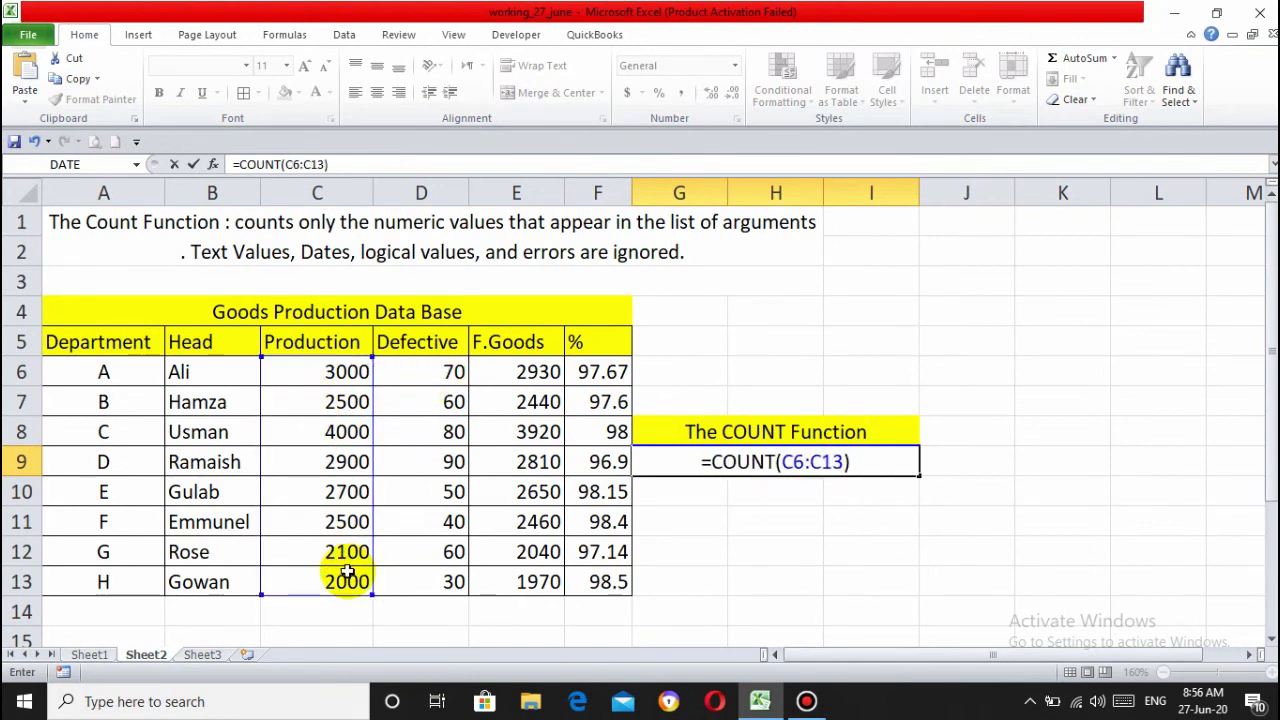
key("Return")
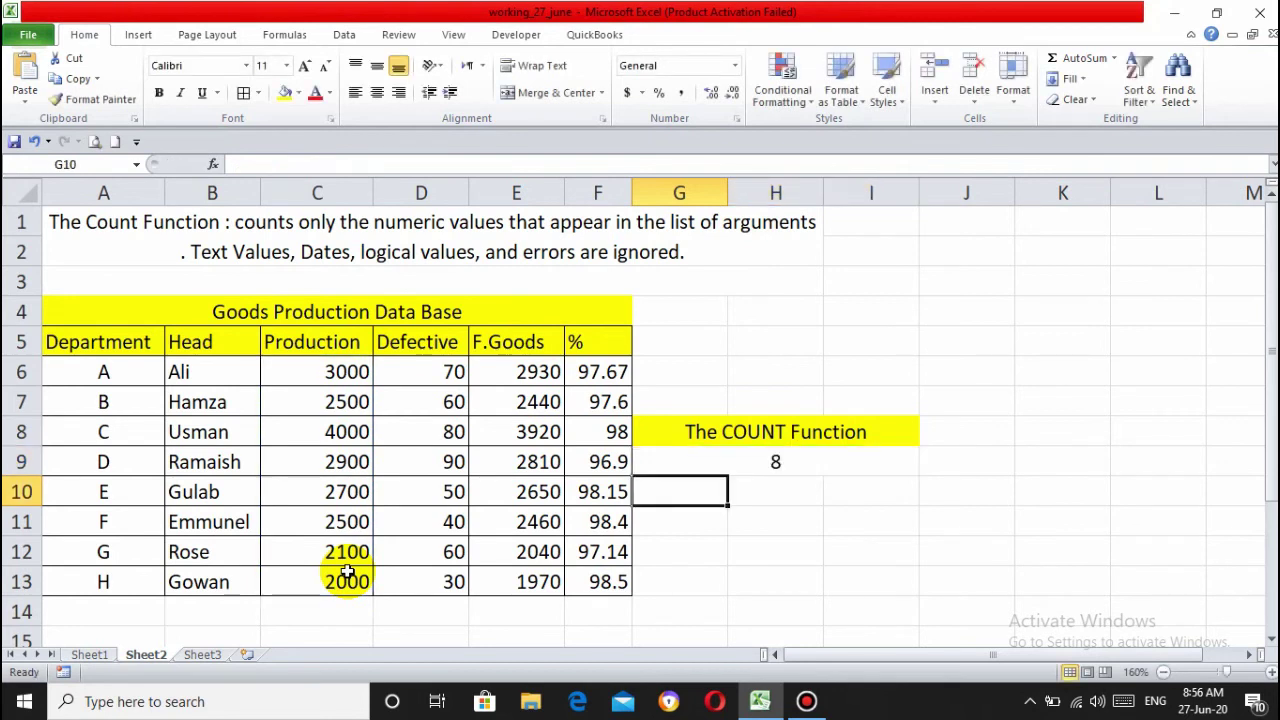